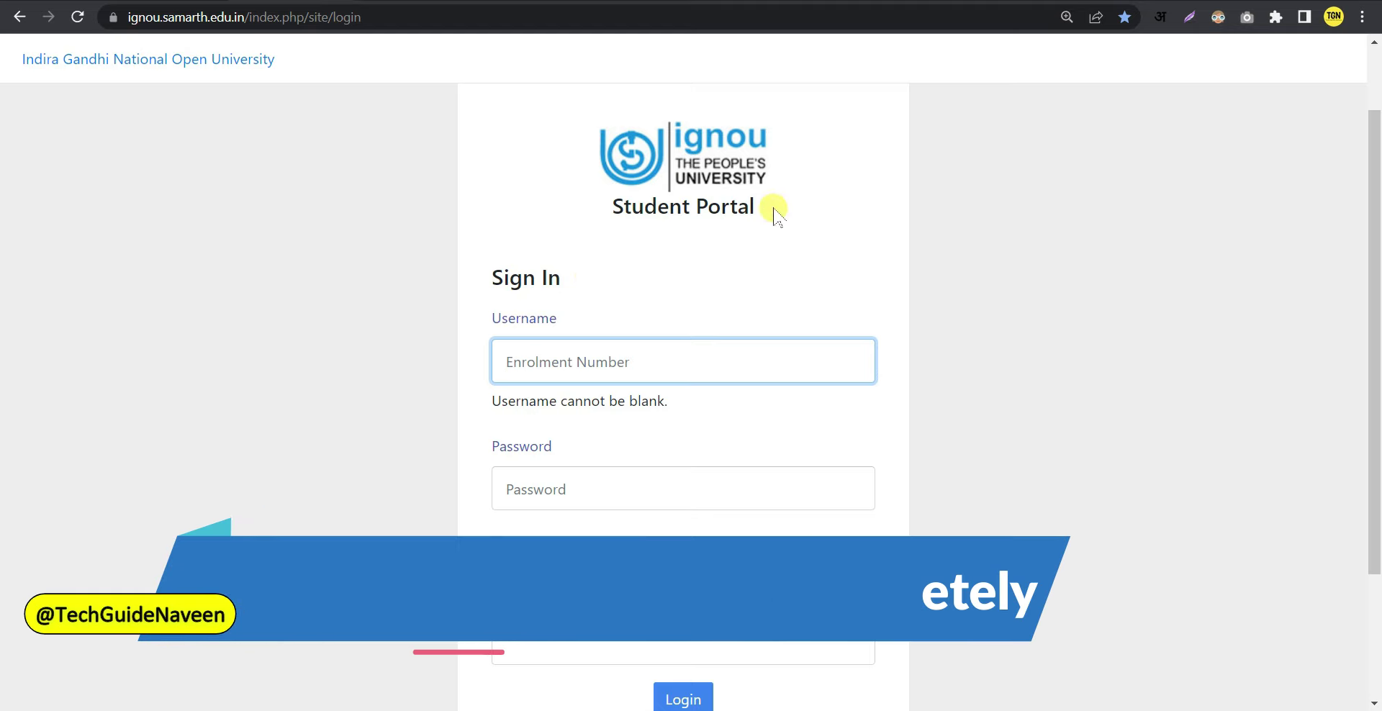
Open the new registration form from the IGNOU student portal's sign-in page.
scroll(702, 238, "down", 1)
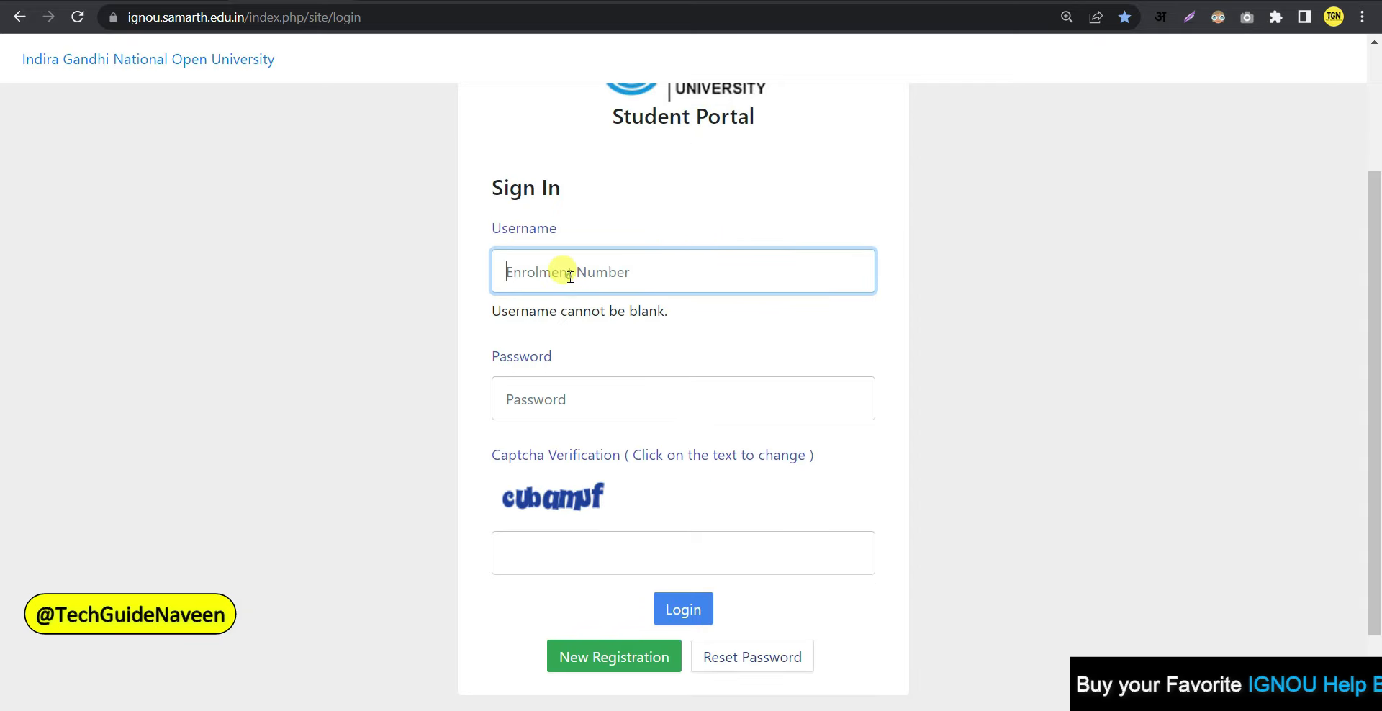
left_click(577, 387)
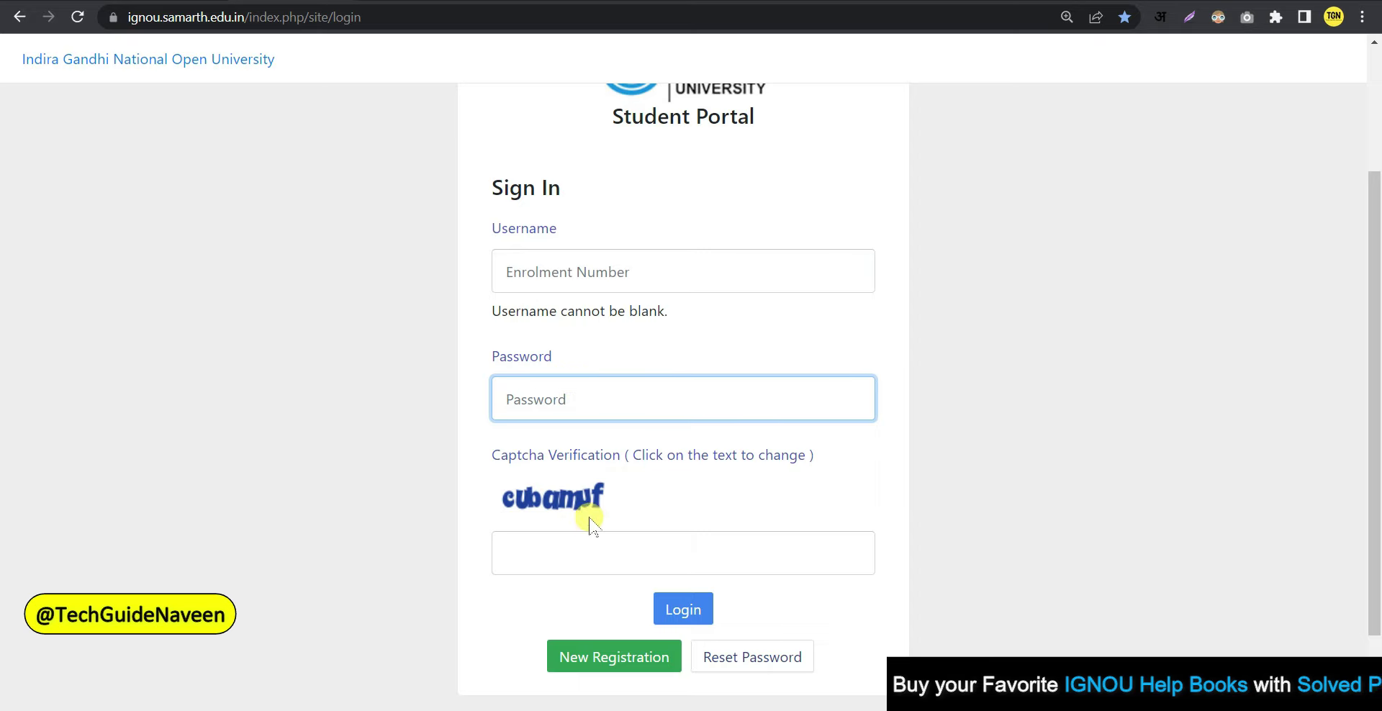
left_click(571, 558)
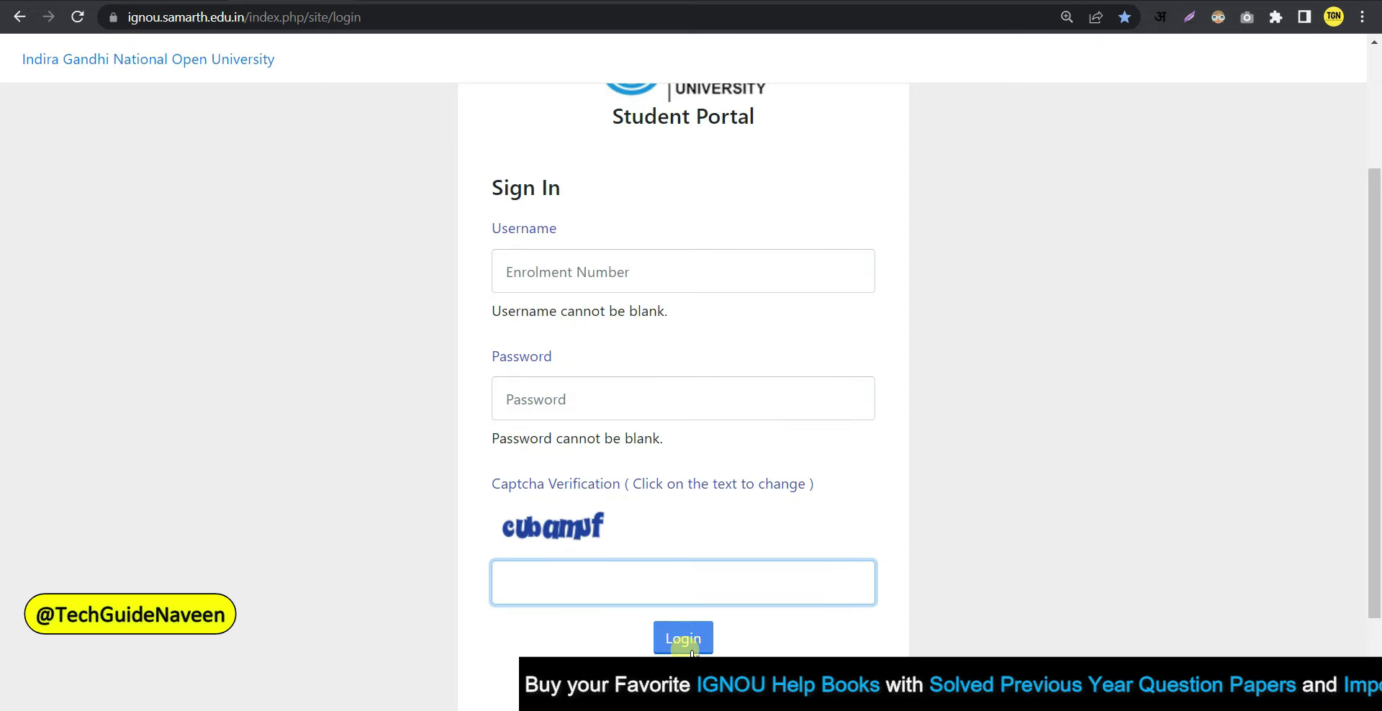
scroll(651, 381, "down", 2)
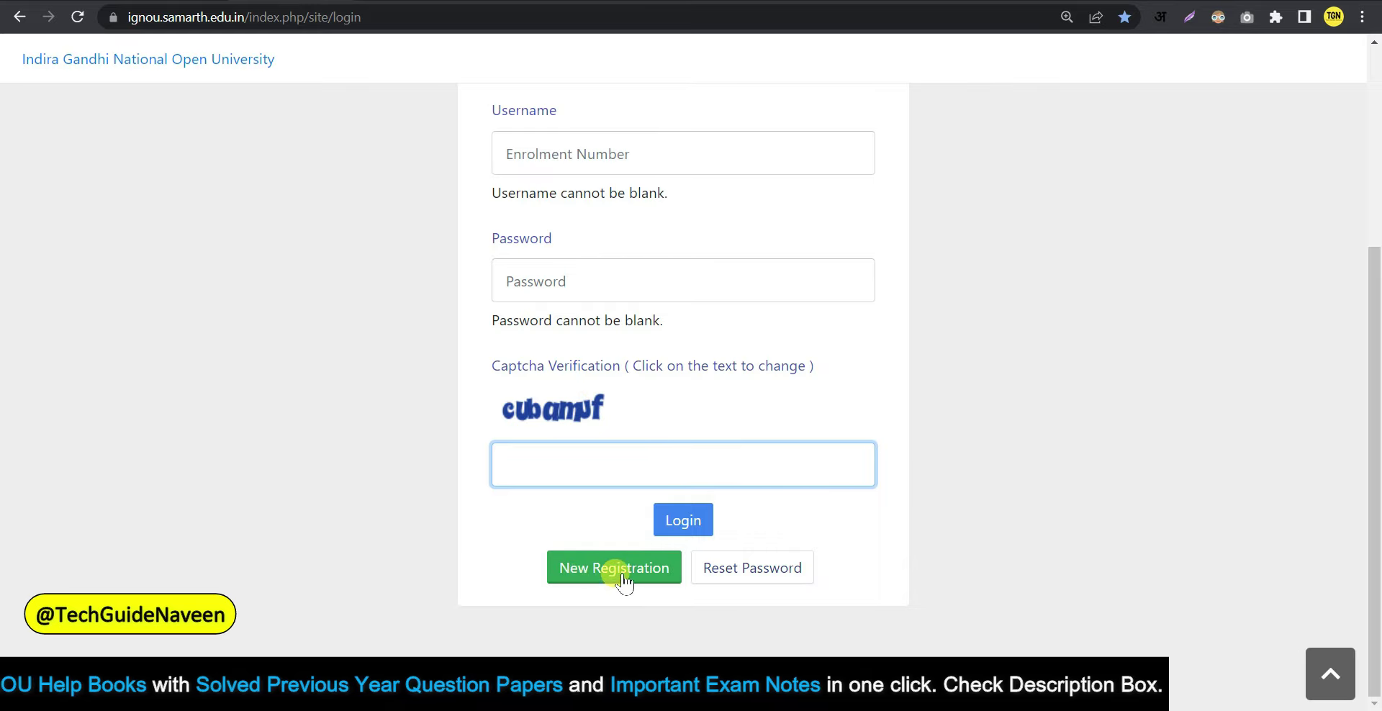
left_click(576, 567)
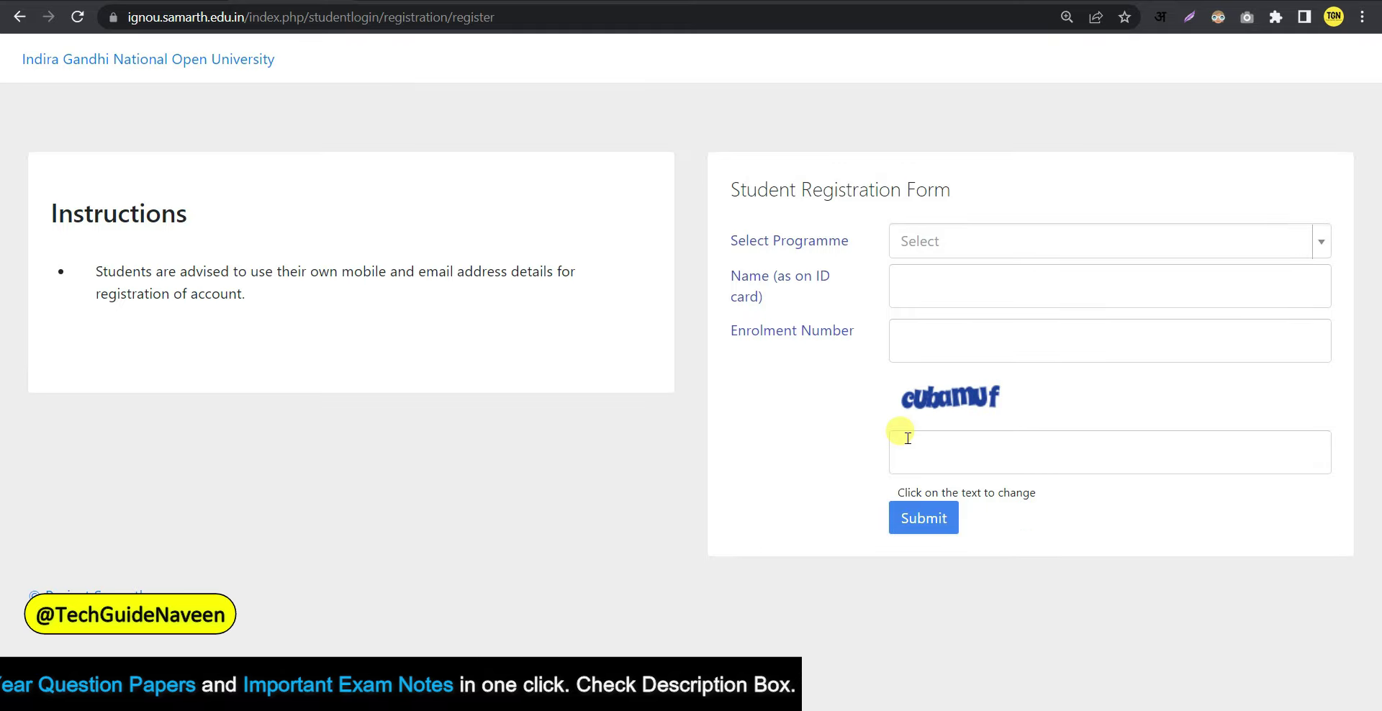
Select BAEGH : BACHELOR OF ARTS (HONOURS) ENGLISH (ODL) as the programme and go through the name, enrolment number and captcha fields.
left_click(928, 253)
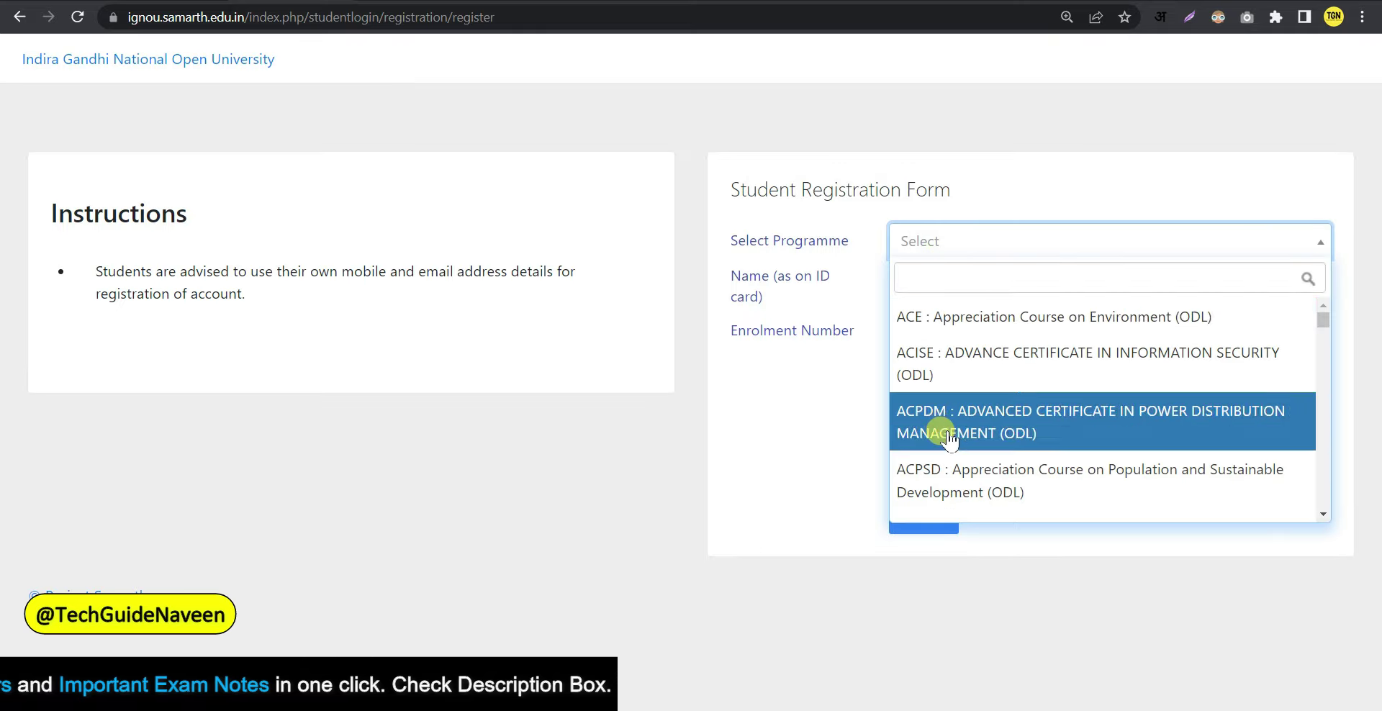
scroll(936, 403, "down", 1)
scroll(959, 367, "down", 3)
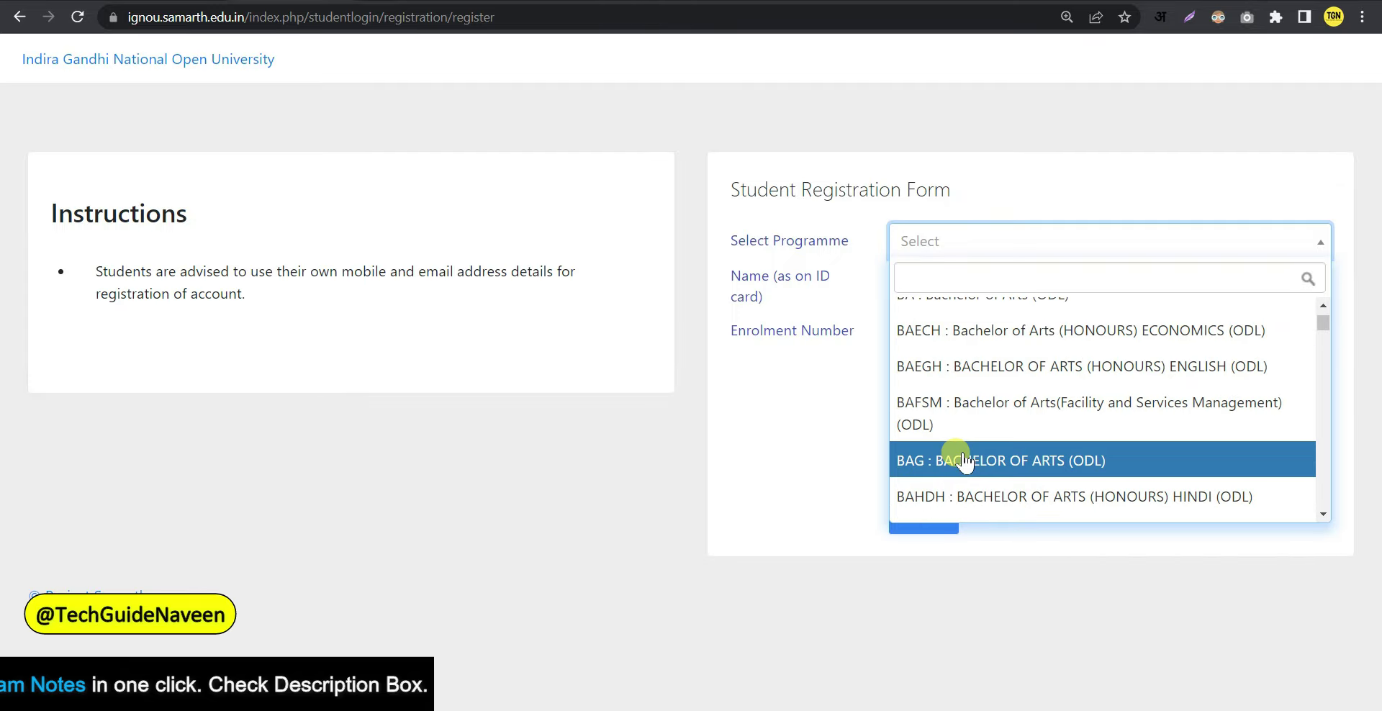
left_click(928, 367)
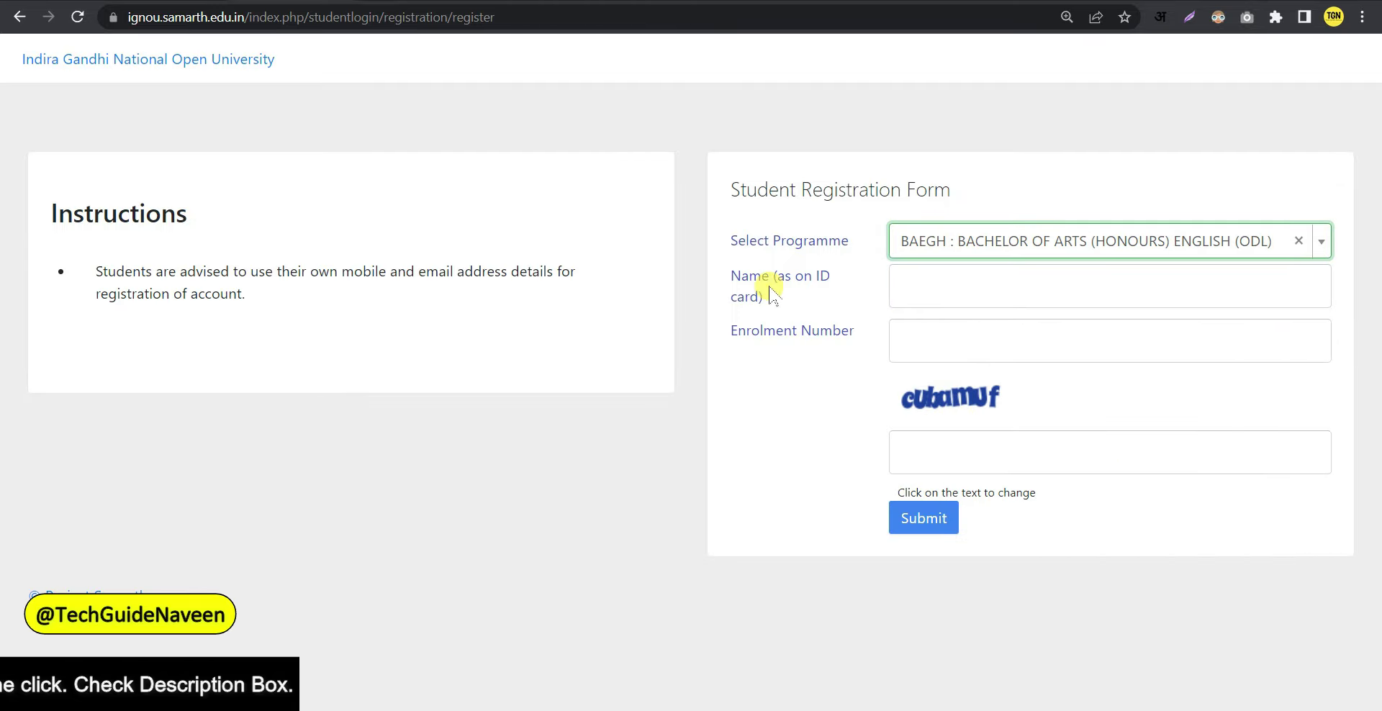
left_click(915, 278)
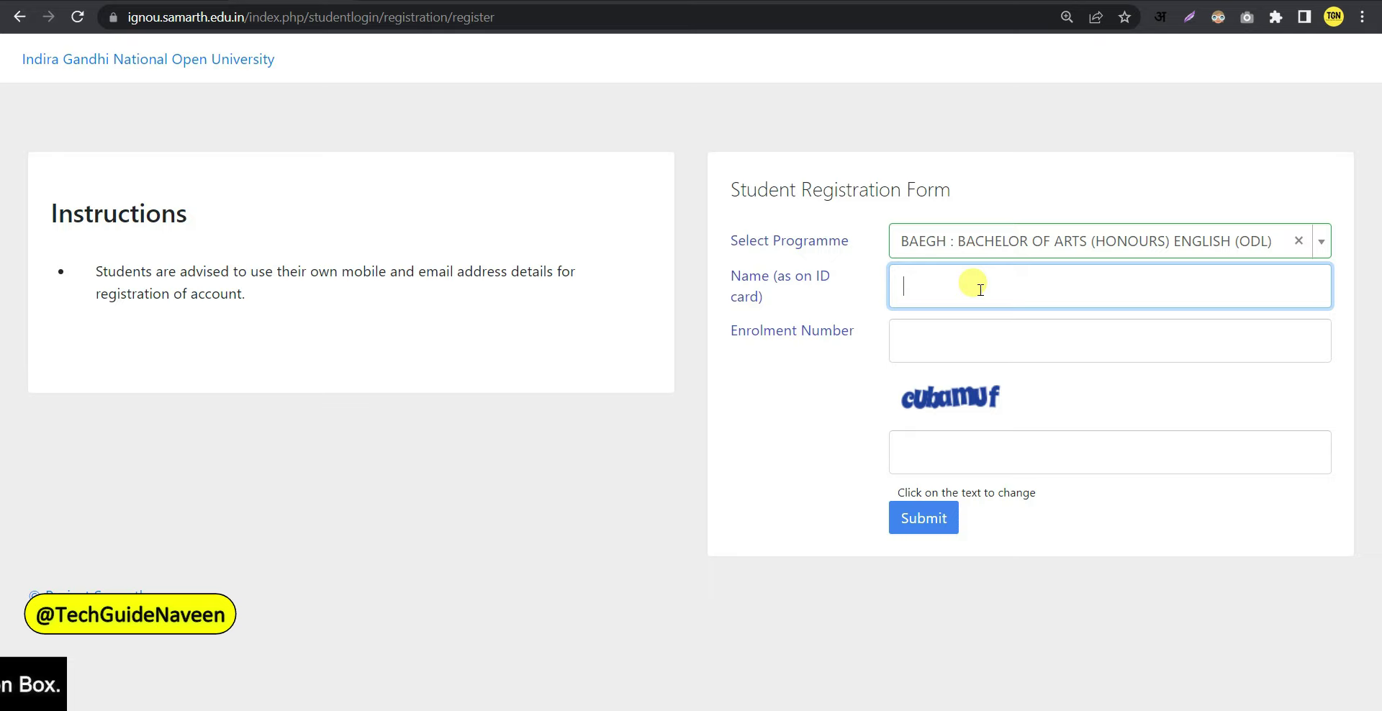
left_click(920, 335)
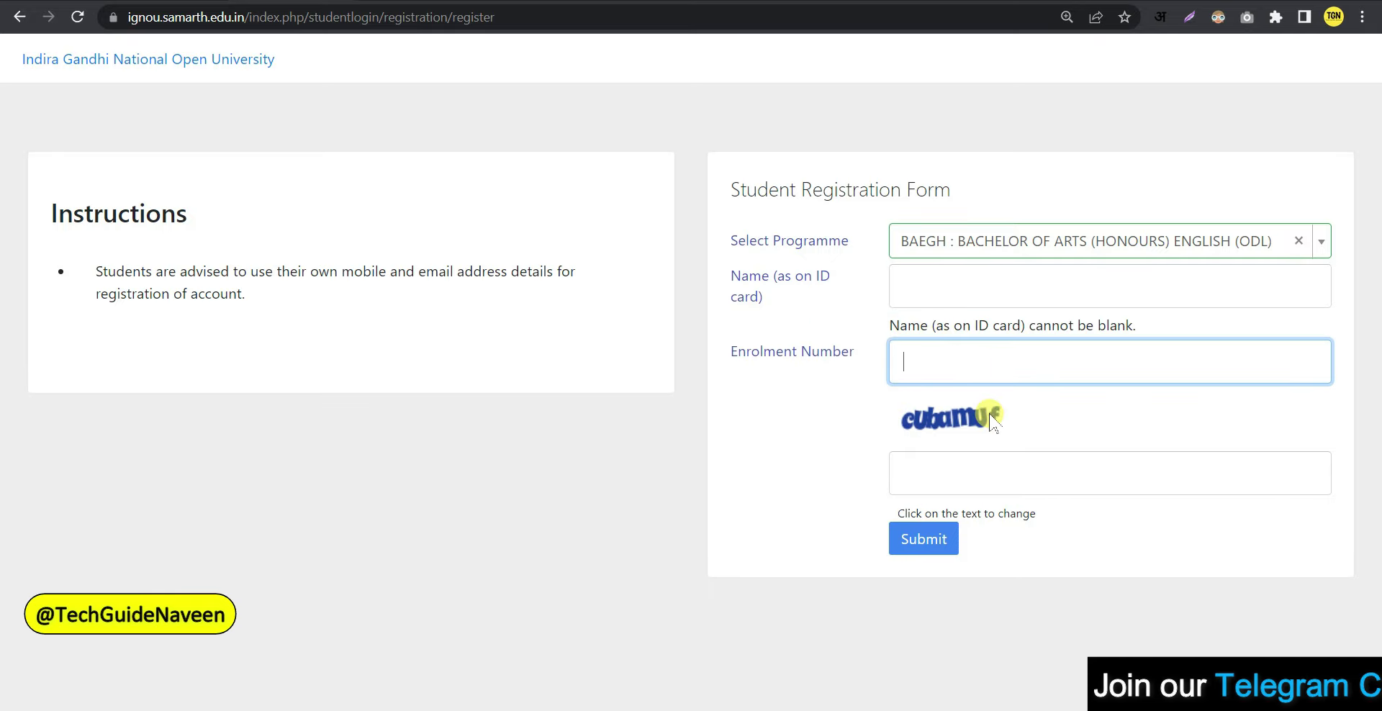
left_click(925, 484)
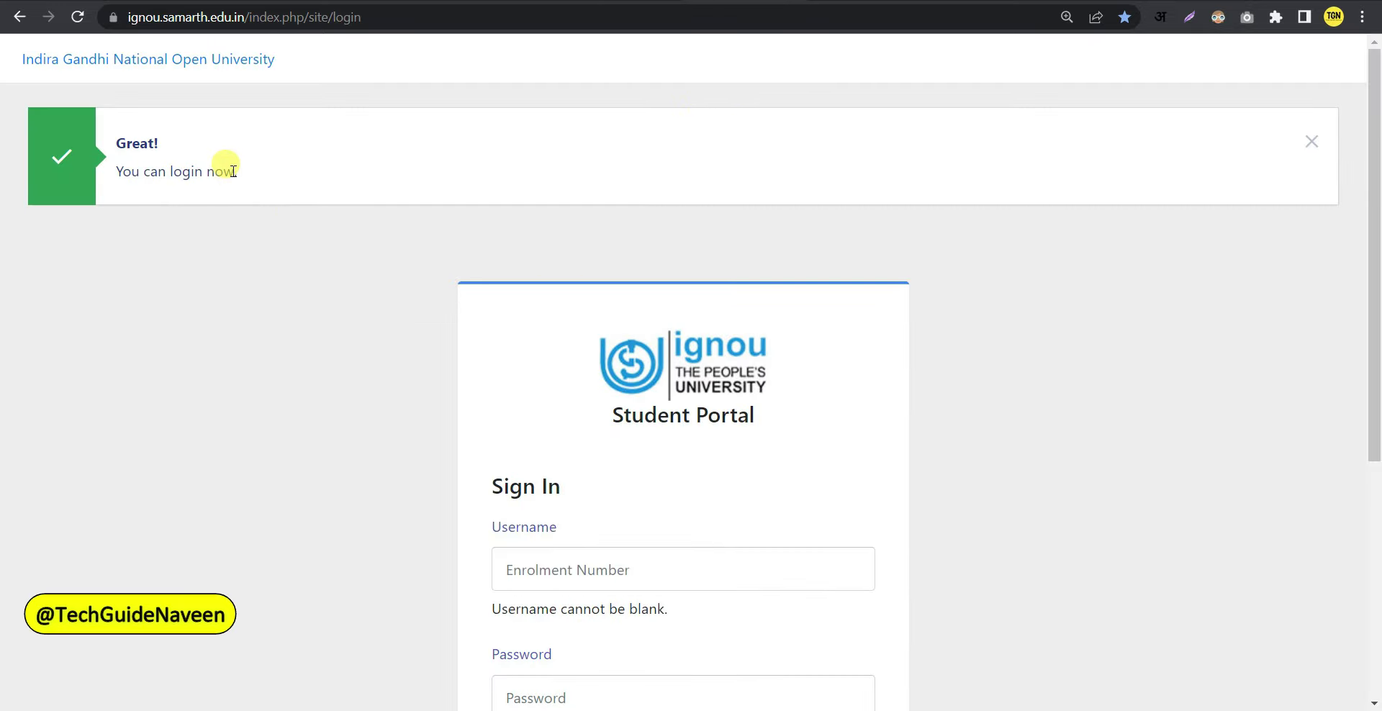
Review the message on the sign-in page and go through the username and password fields of the login form.
left_click_drag(234, 170, 119, 165)
left_click(143, 254)
scroll(185, 381, "down", 4)
left_click(545, 300)
left_click(538, 424)
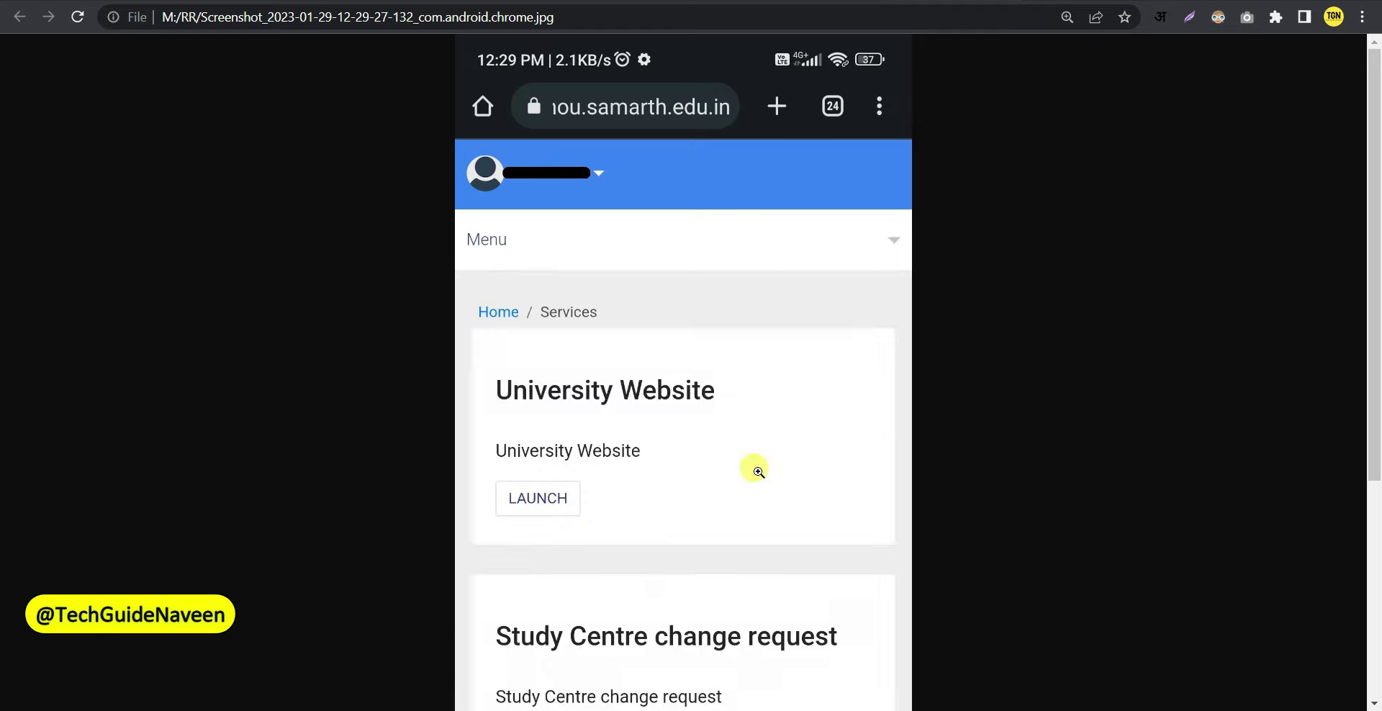
Open the Study Centre change request service and start a study center change request for the BAG : BACHELOR OF ARTS programme.
scroll(781, 429, "down", 5)
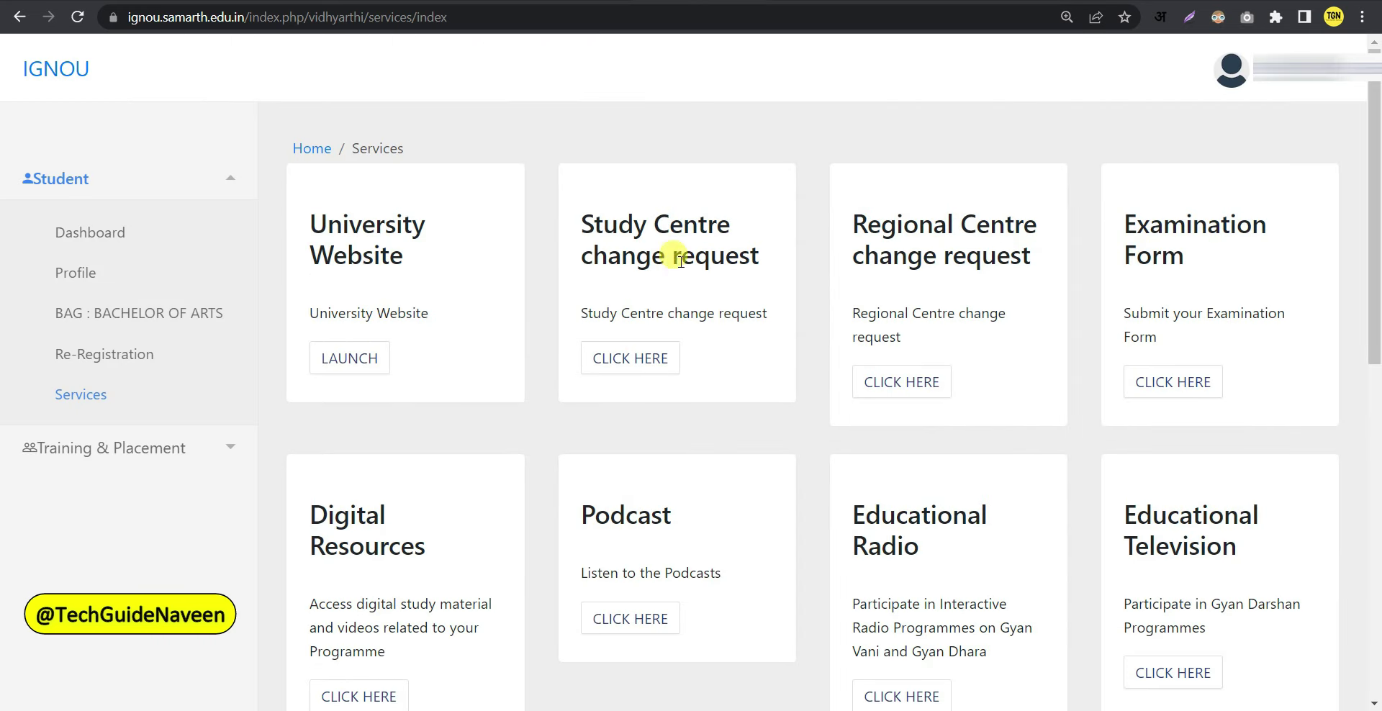
left_click_drag(584, 229, 770, 277)
left_click(772, 286)
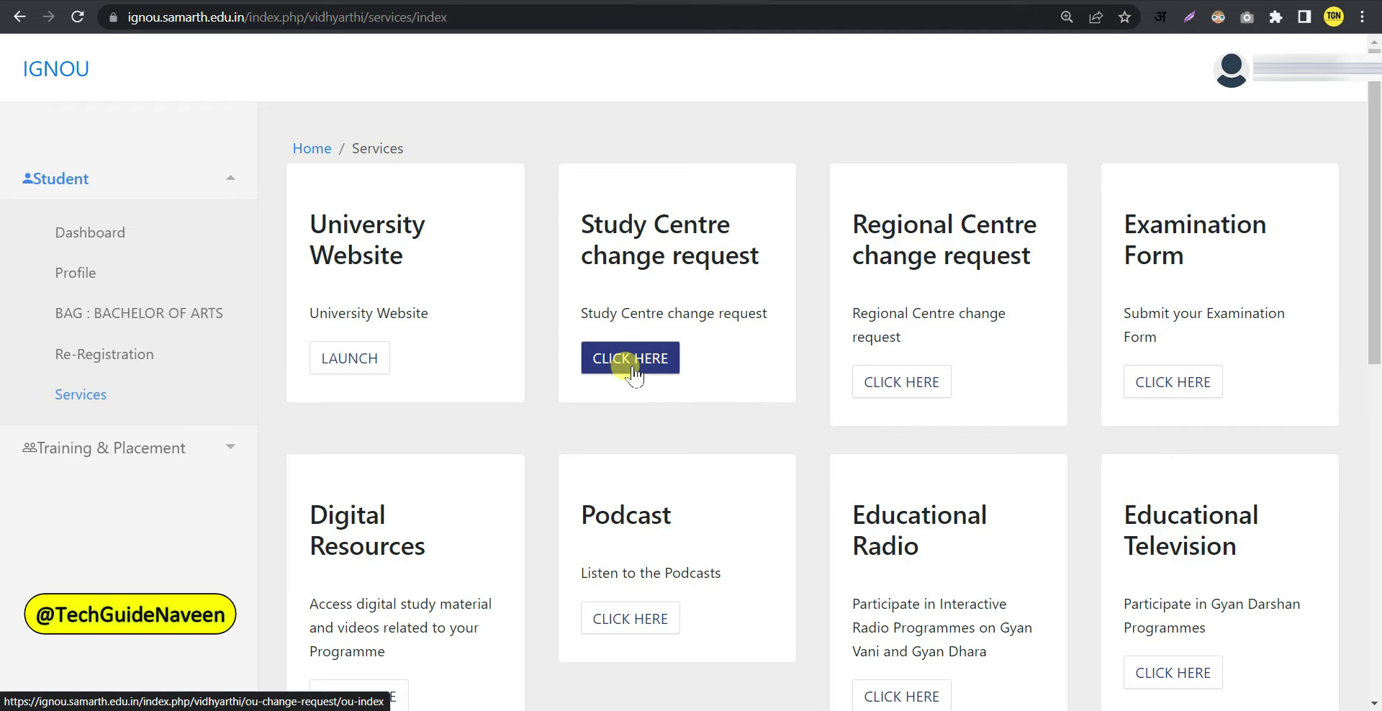
left_click(627, 365)
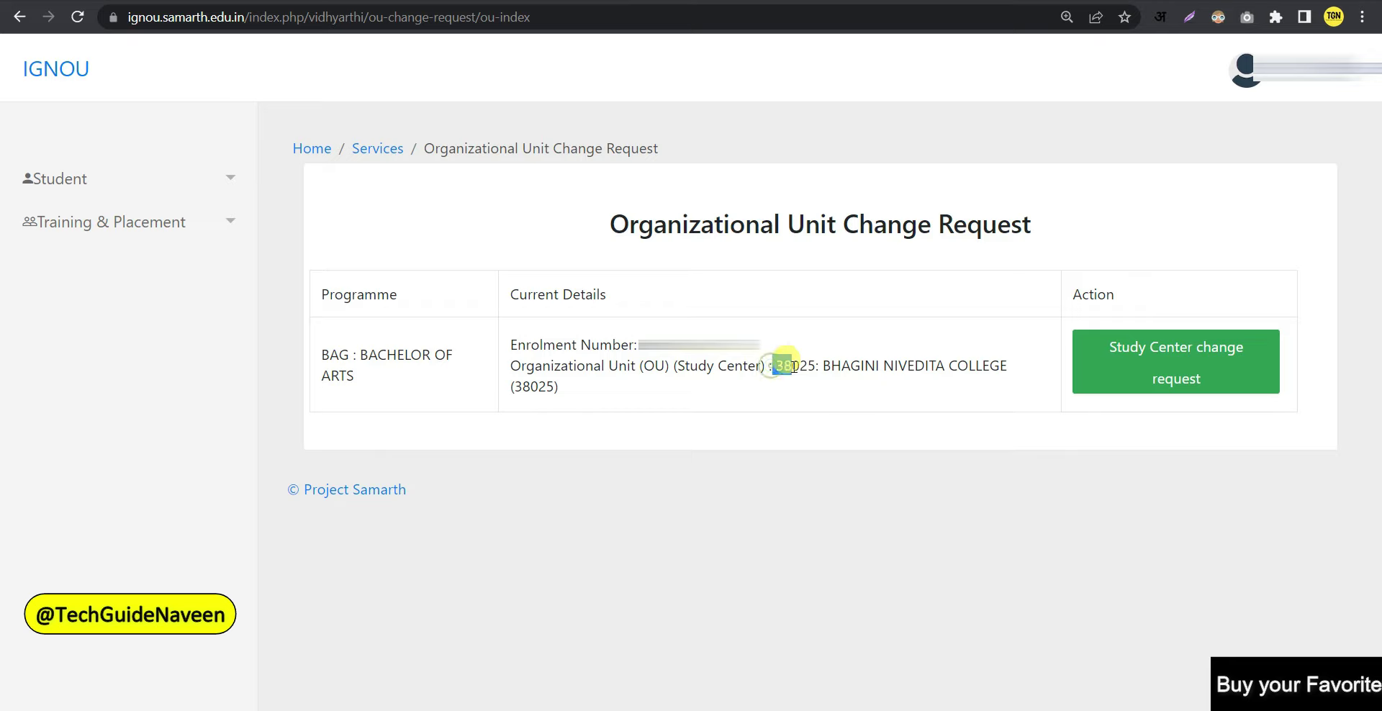
left_click(1017, 389)
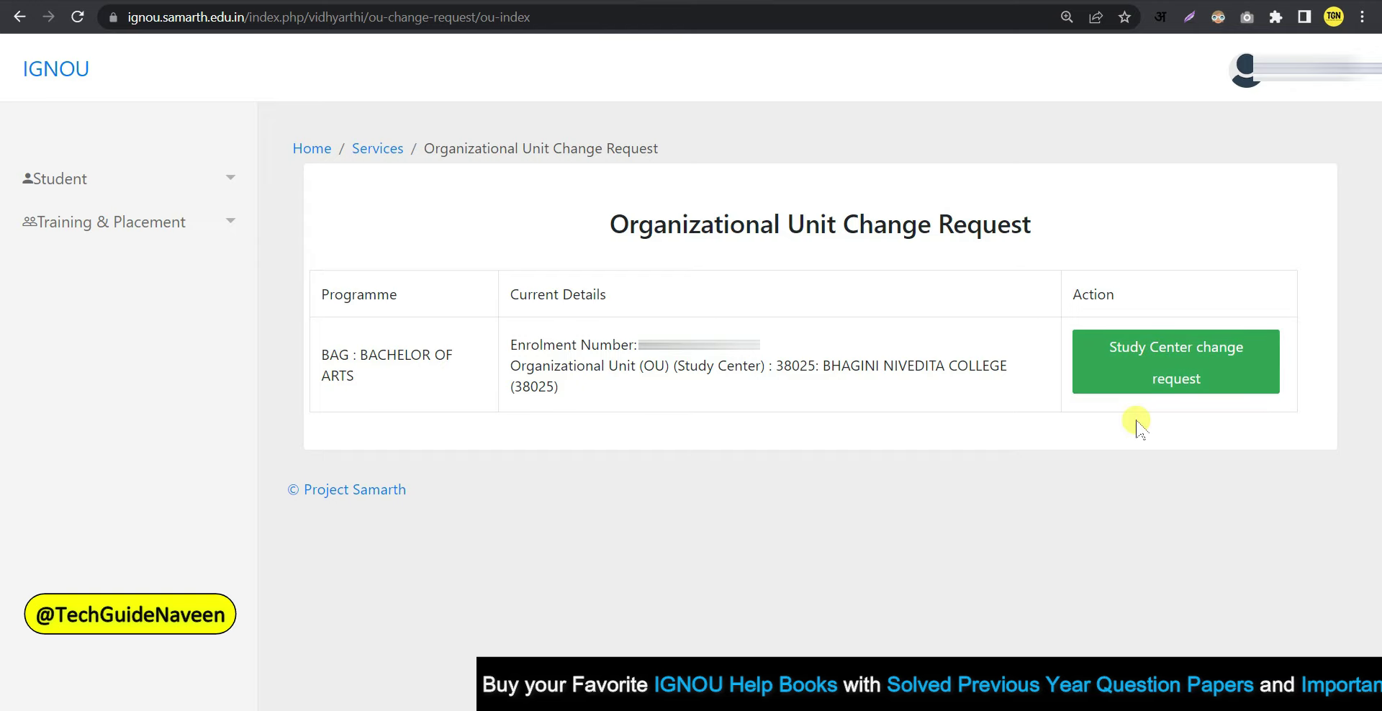
left_click(1187, 373)
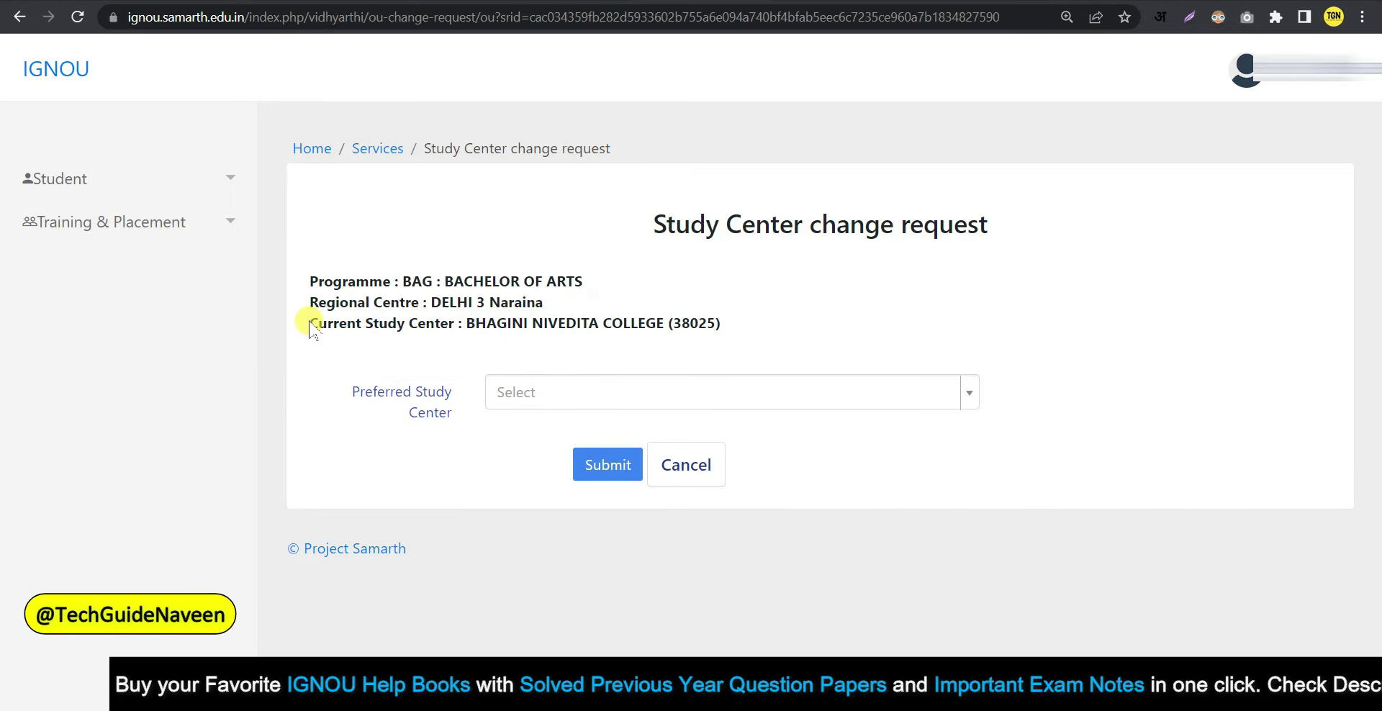
Examine the current study center, the regional centre and the full list of preferred study centers offered in the change request form.
left_click_drag(316, 324, 662, 331)
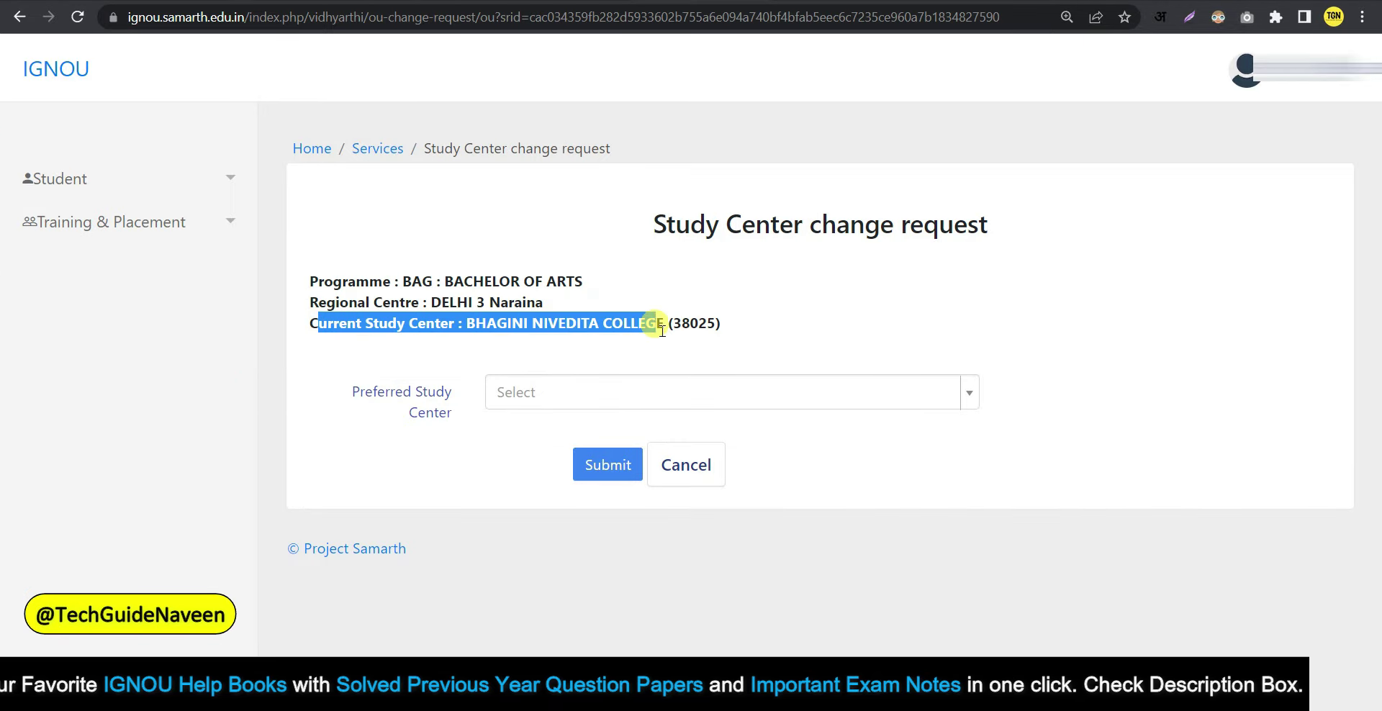
left_click(677, 324)
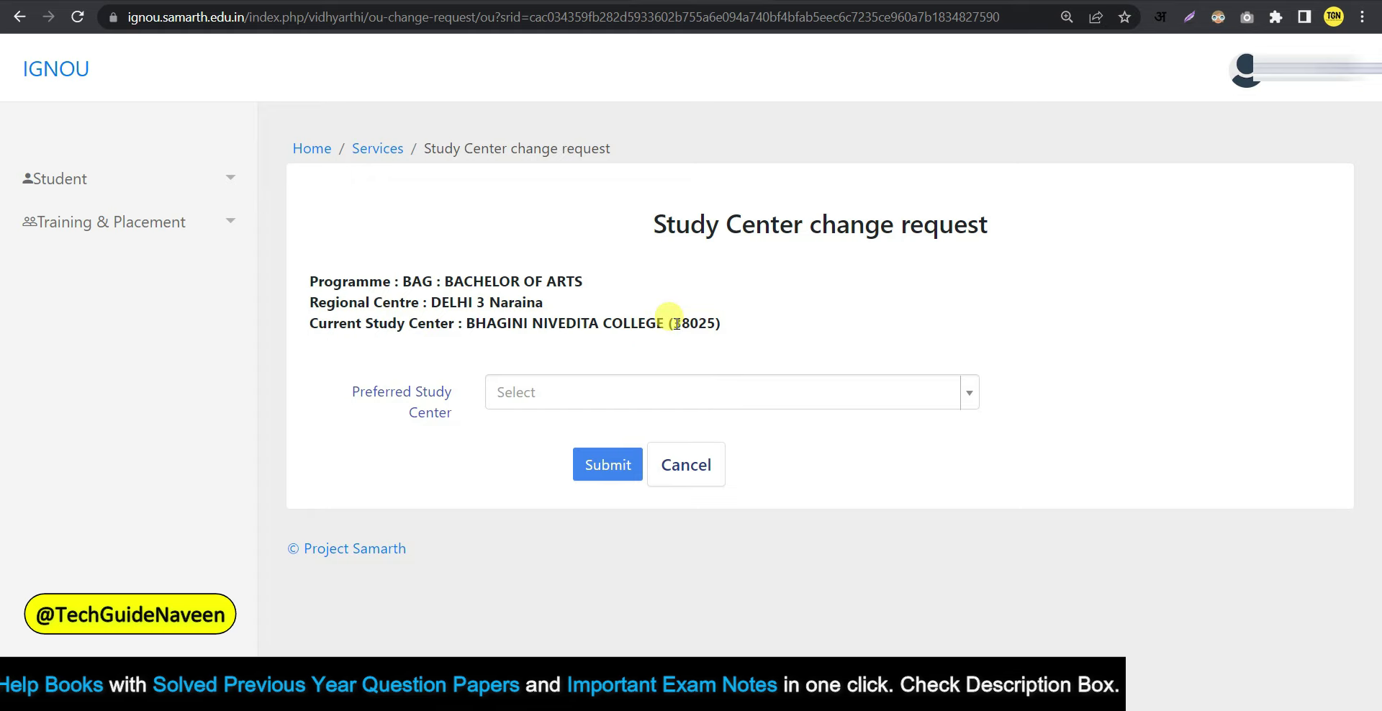
left_click(560, 393)
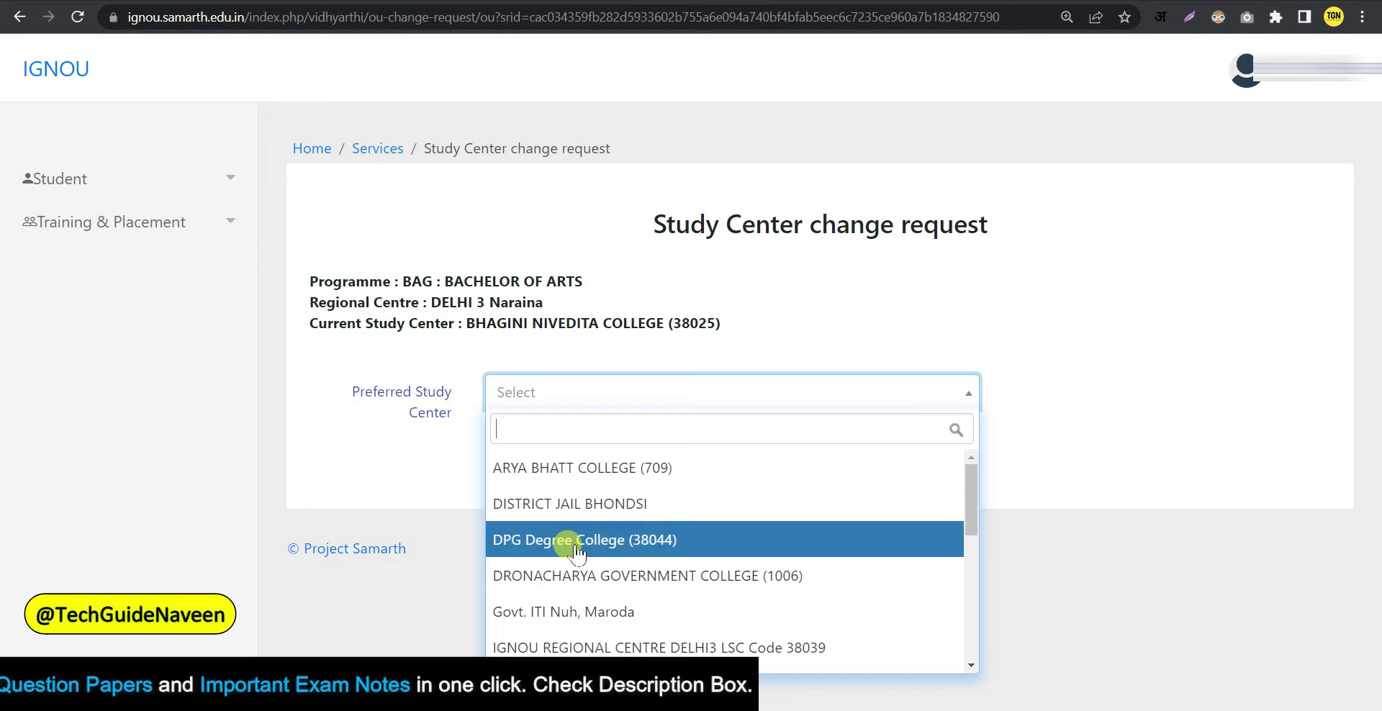
scroll(575, 553, "down", 10)
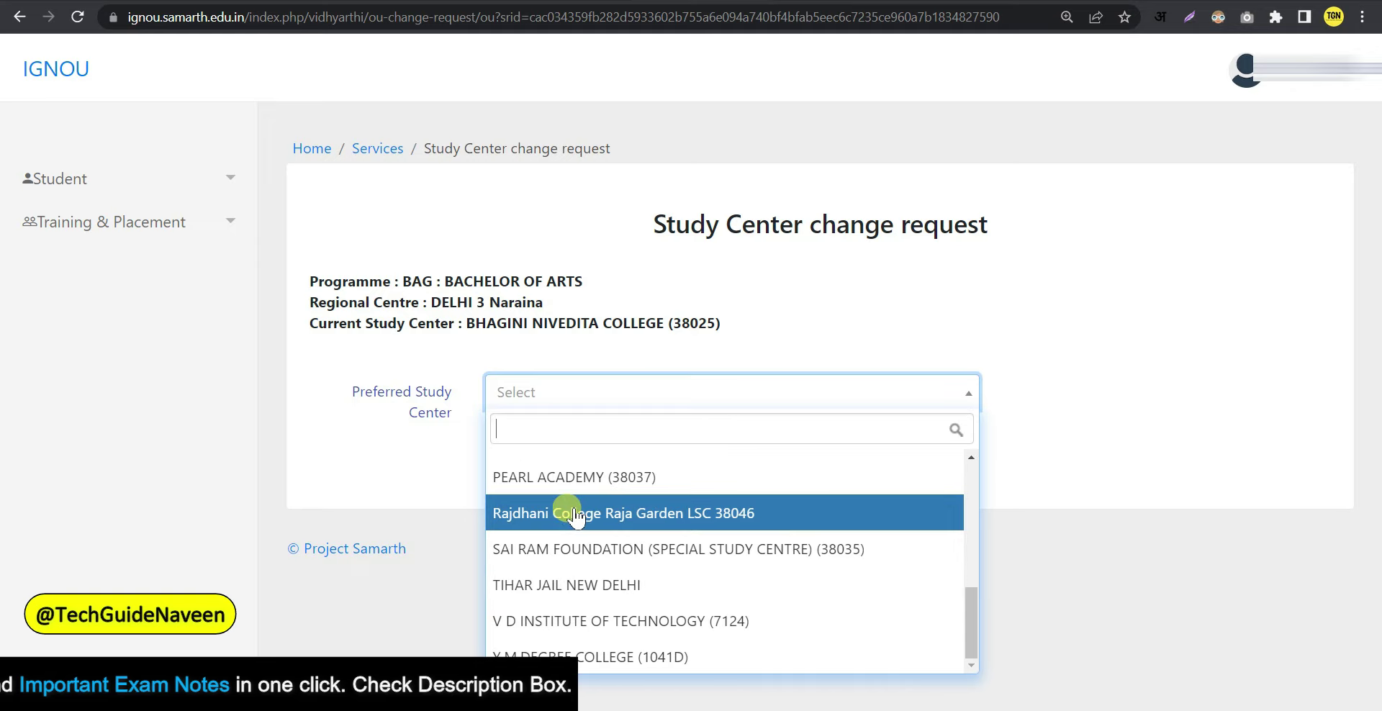
scroll(573, 561, "up", 10)
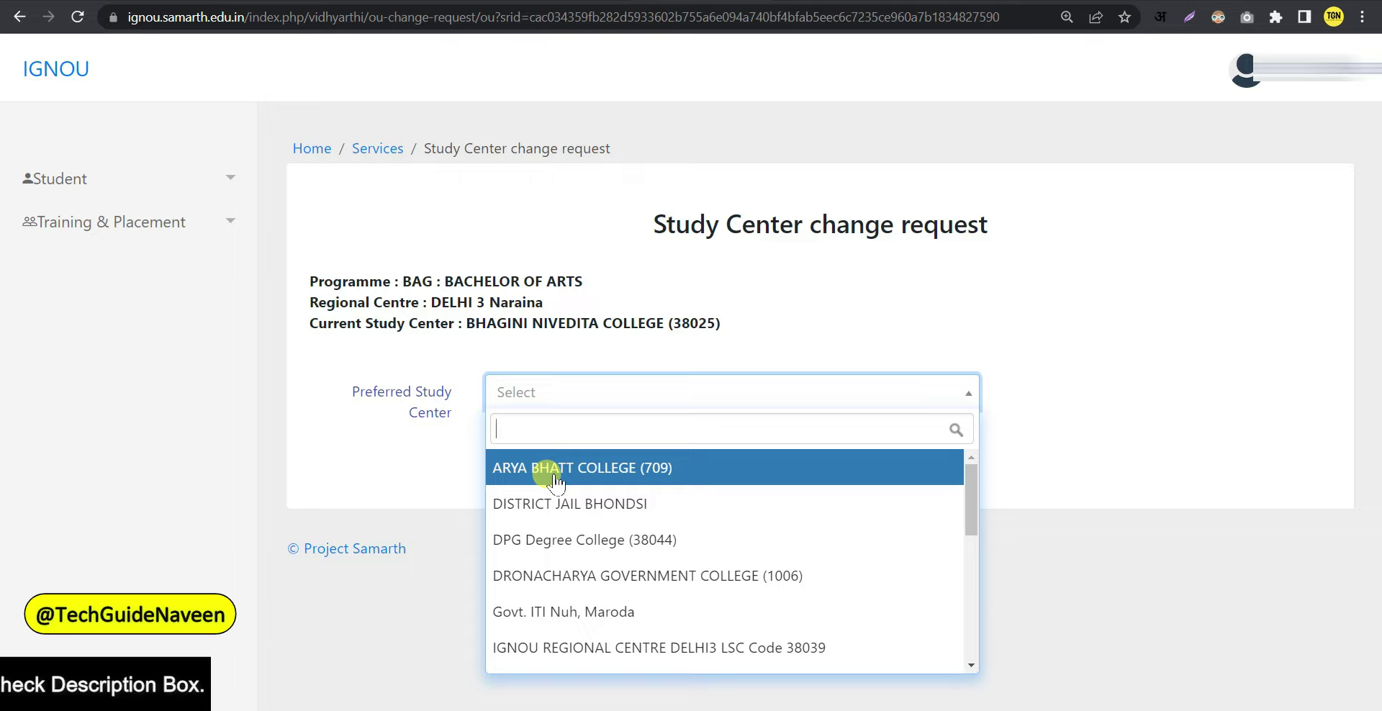
left_click_drag(436, 306, 445, 299)
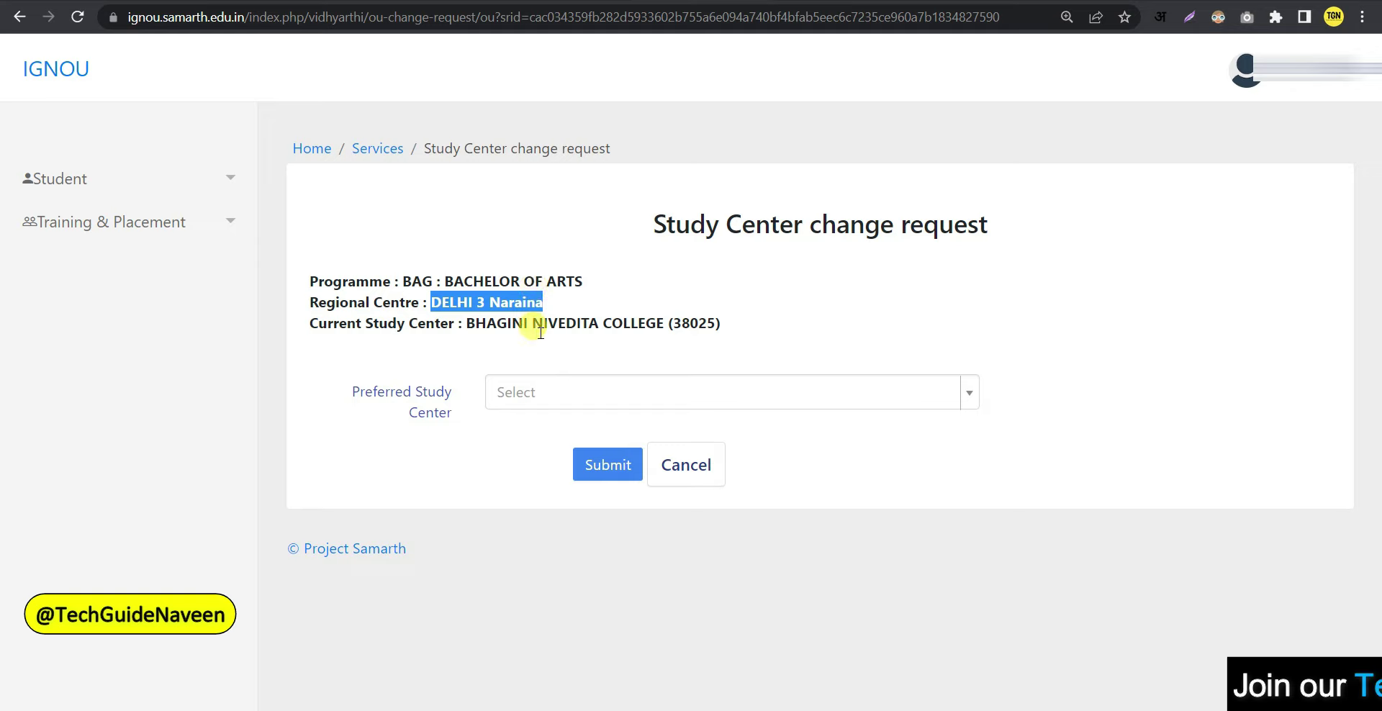
left_click(535, 397)
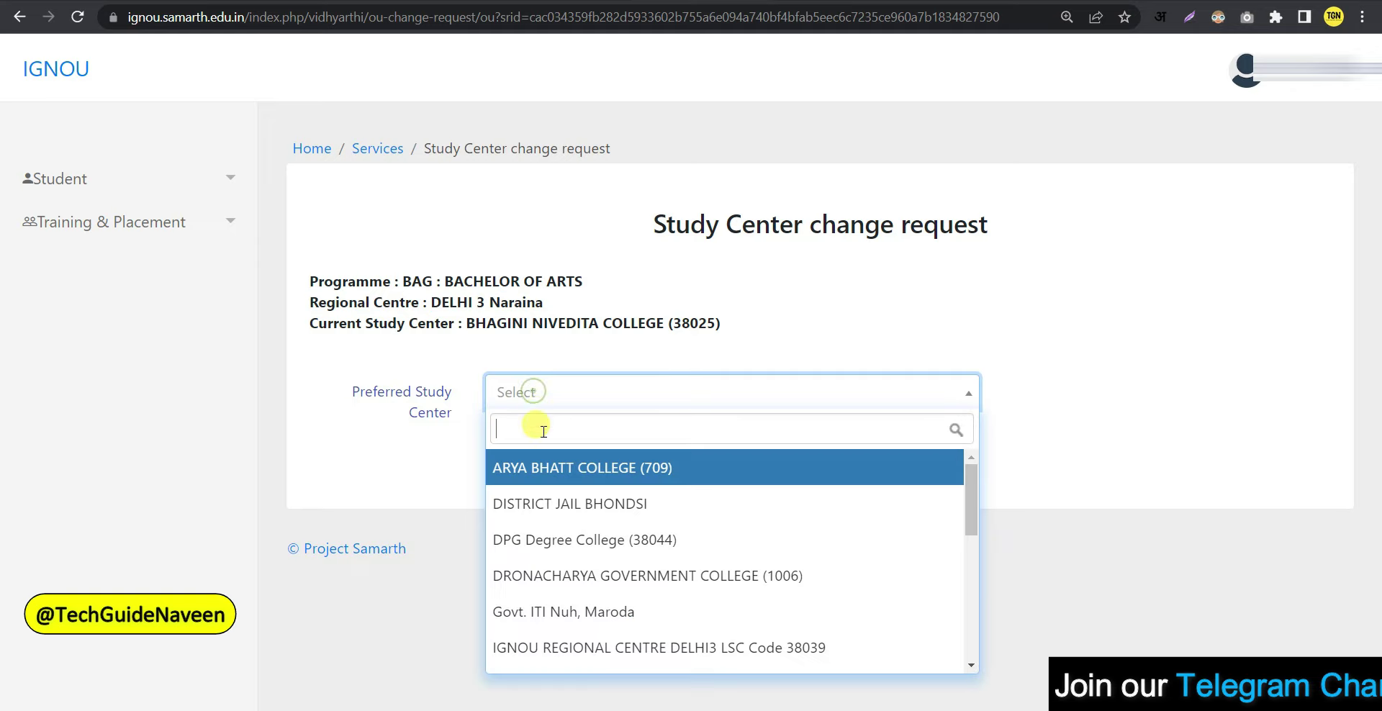
scroll(560, 542, "down", 5)
scroll(562, 540, "down", 3)
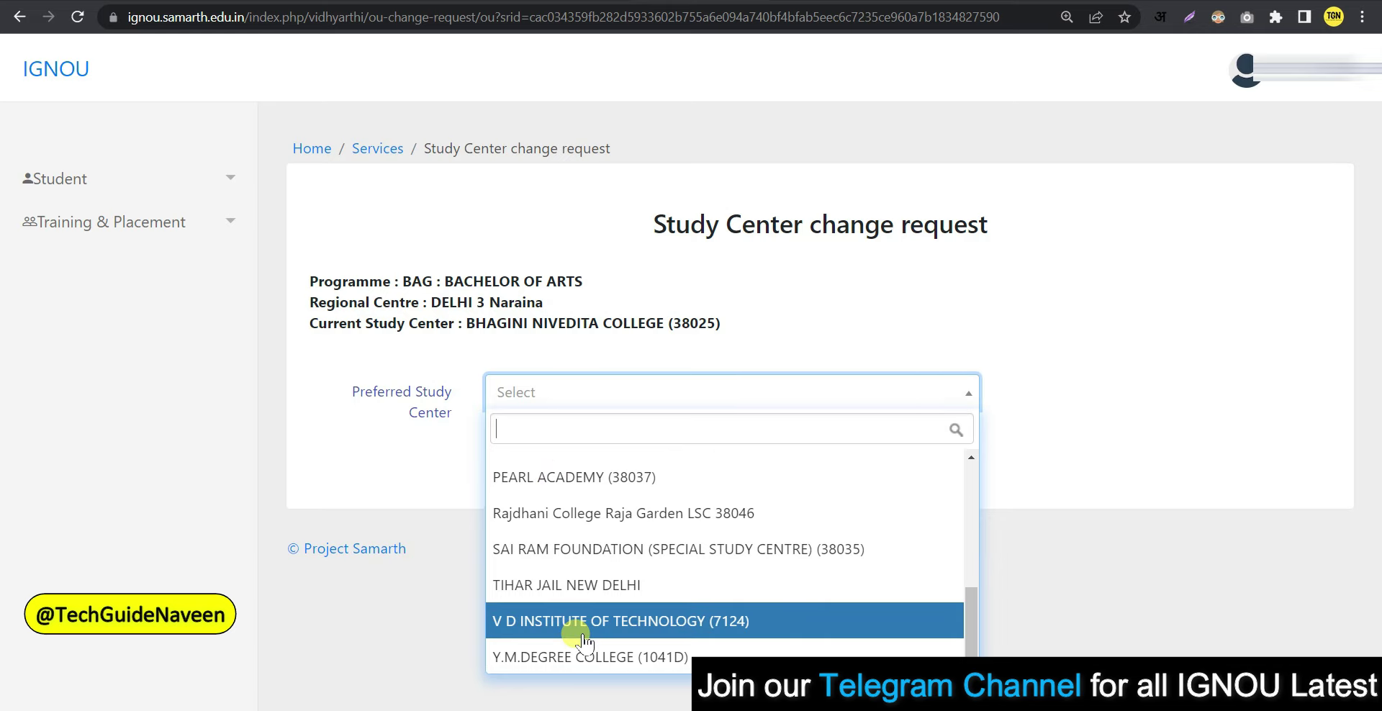
scroll(574, 585, "up", 3)
scroll(574, 585, "up", 3)
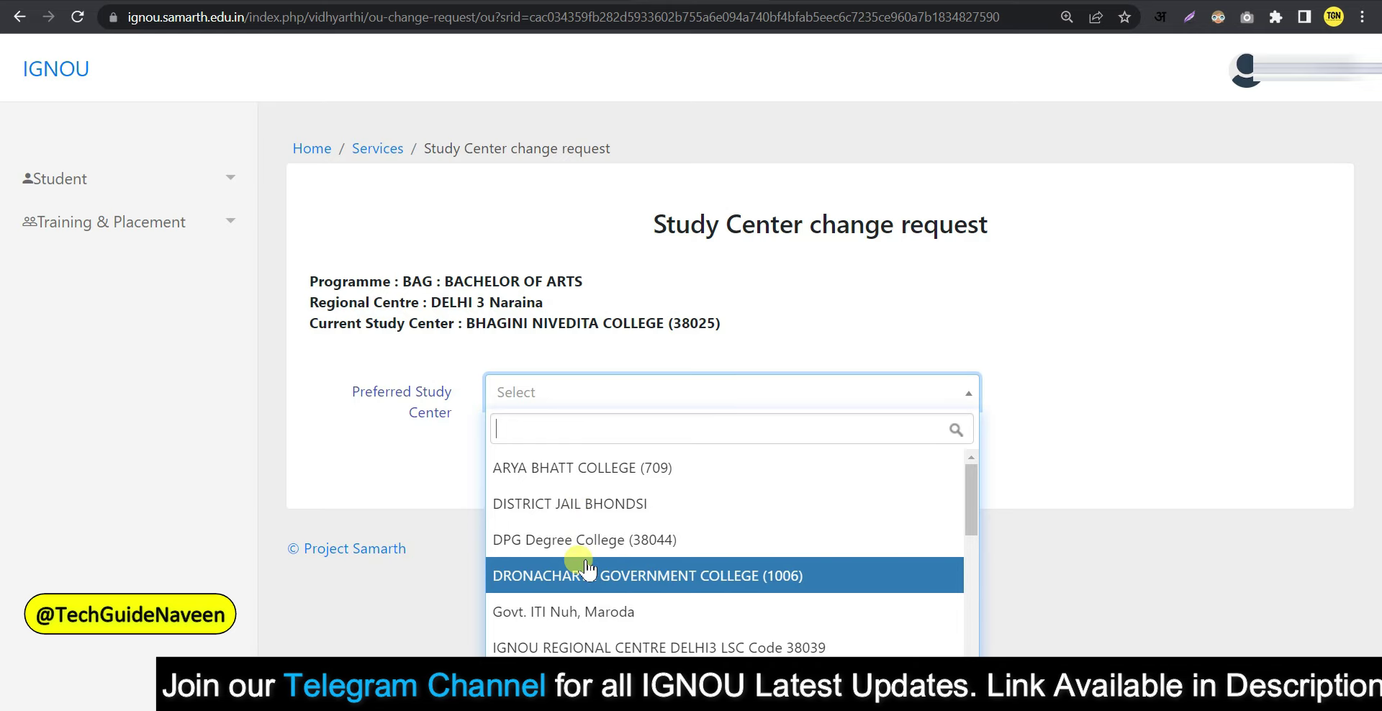
scroll(586, 536, "down", 3)
scroll(589, 535, "down", 2)
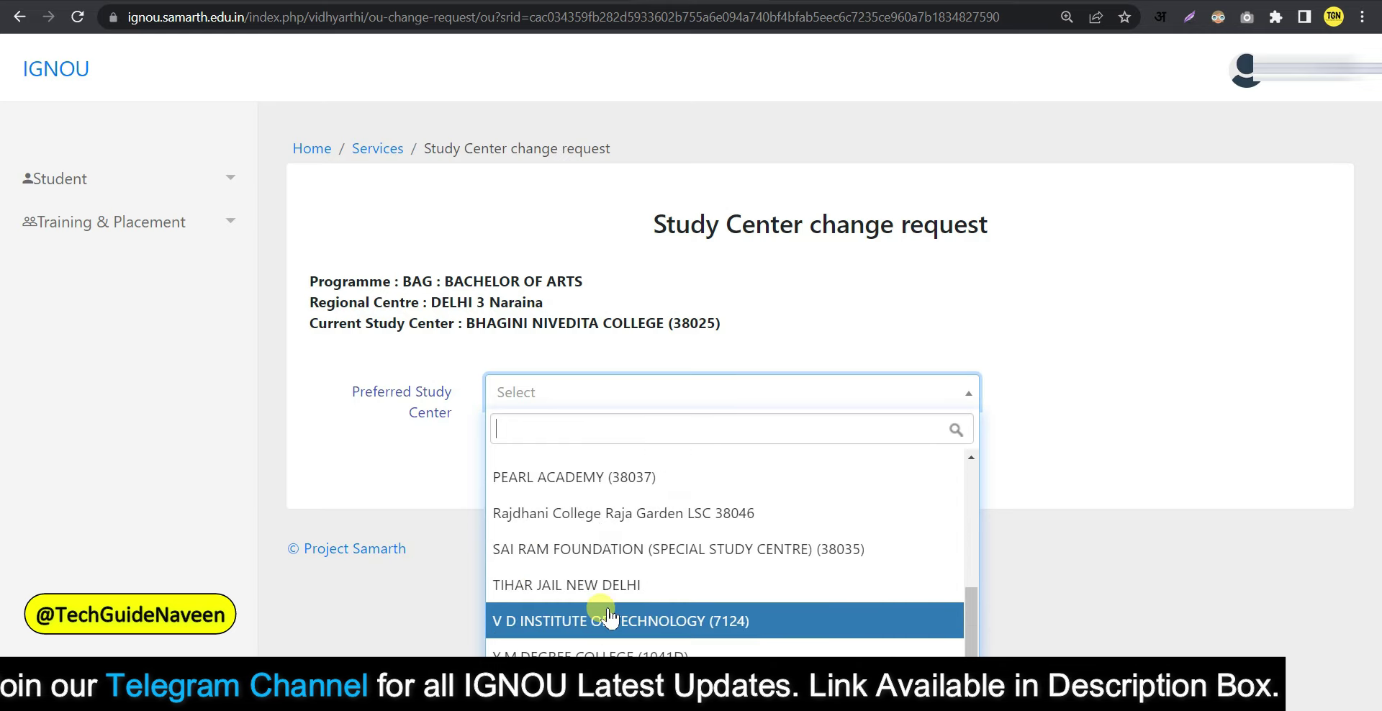
scroll(604, 592, "up", 5)
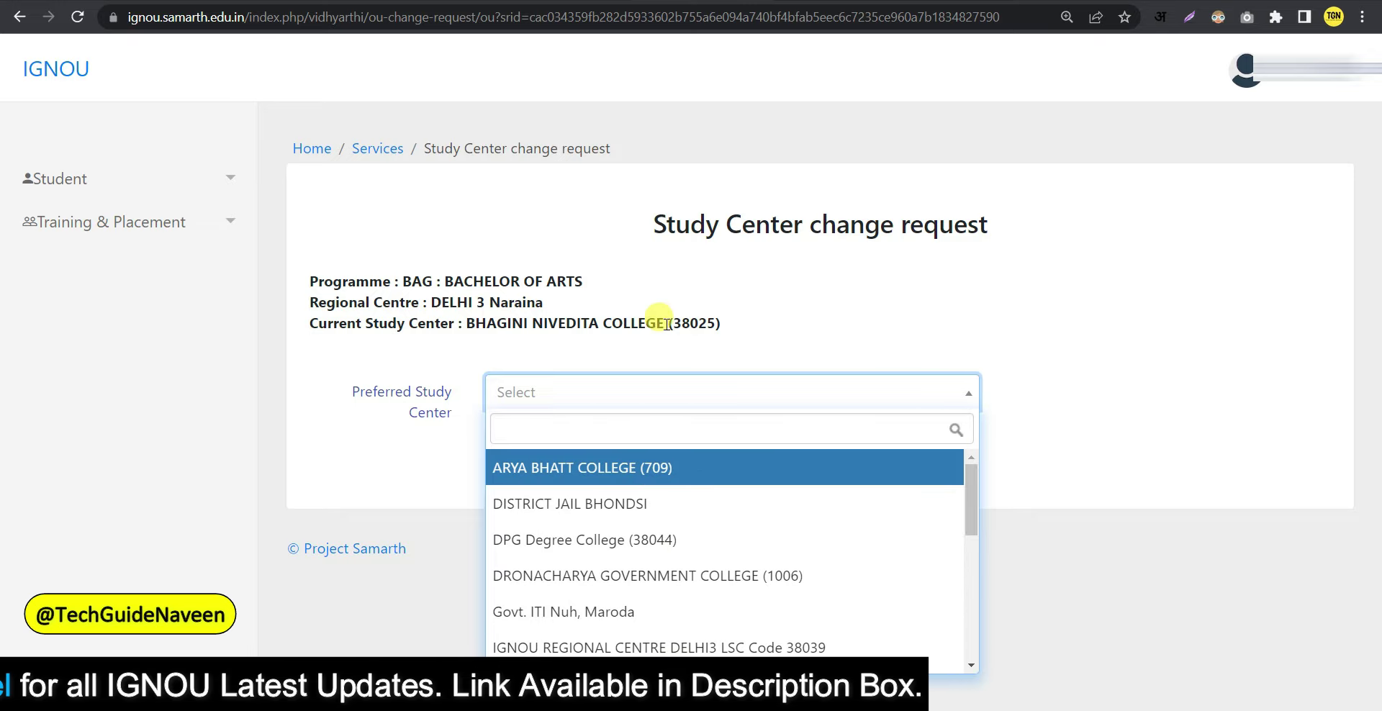
Choose ARYA BHATT COLLEGE (709) as the preferred study center and submit the change request.
left_click(539, 474)
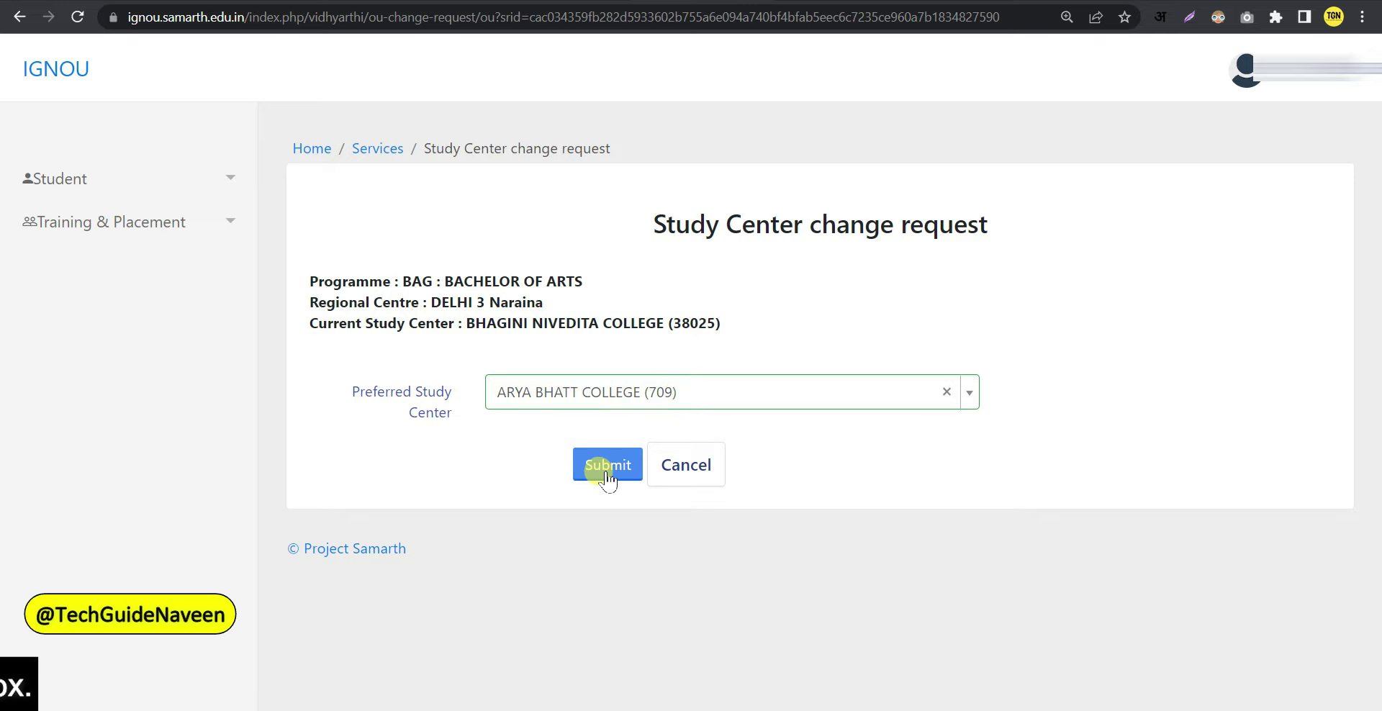
left_click(607, 475)
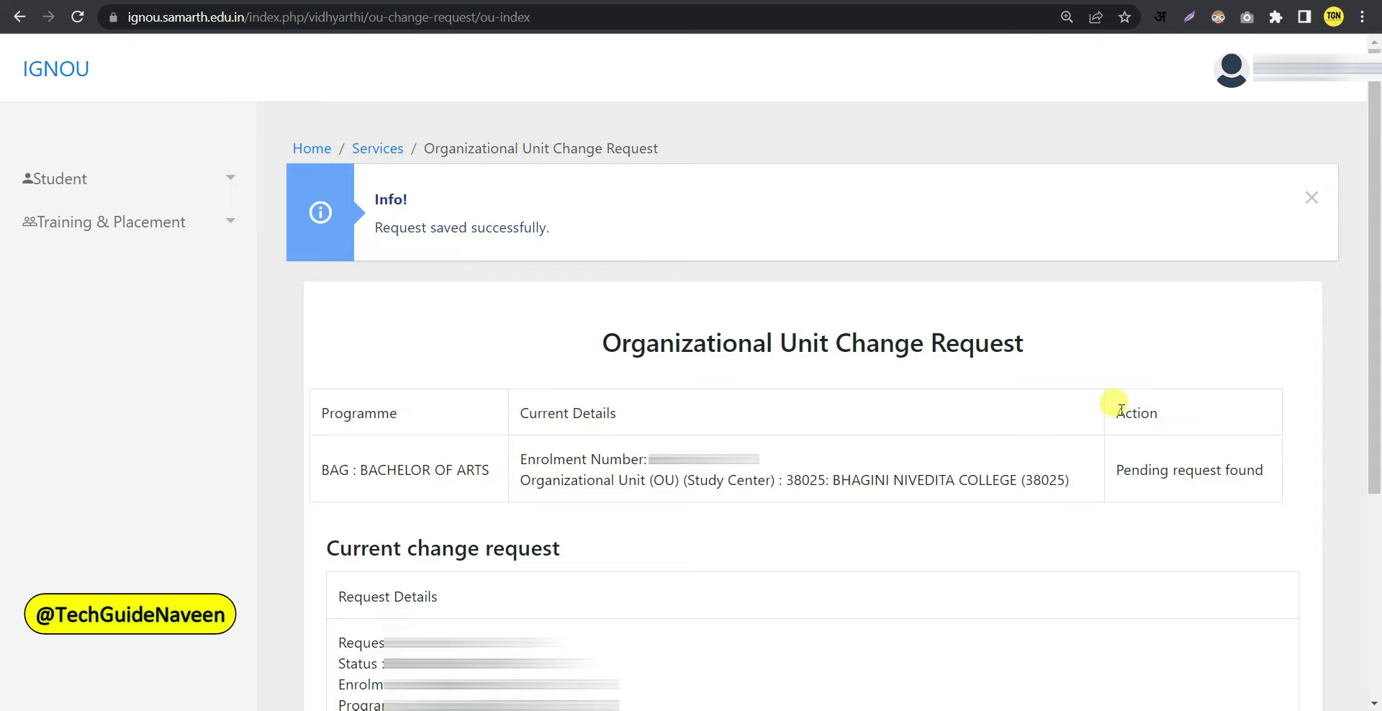
left_click_drag(1118, 478, 1258, 486)
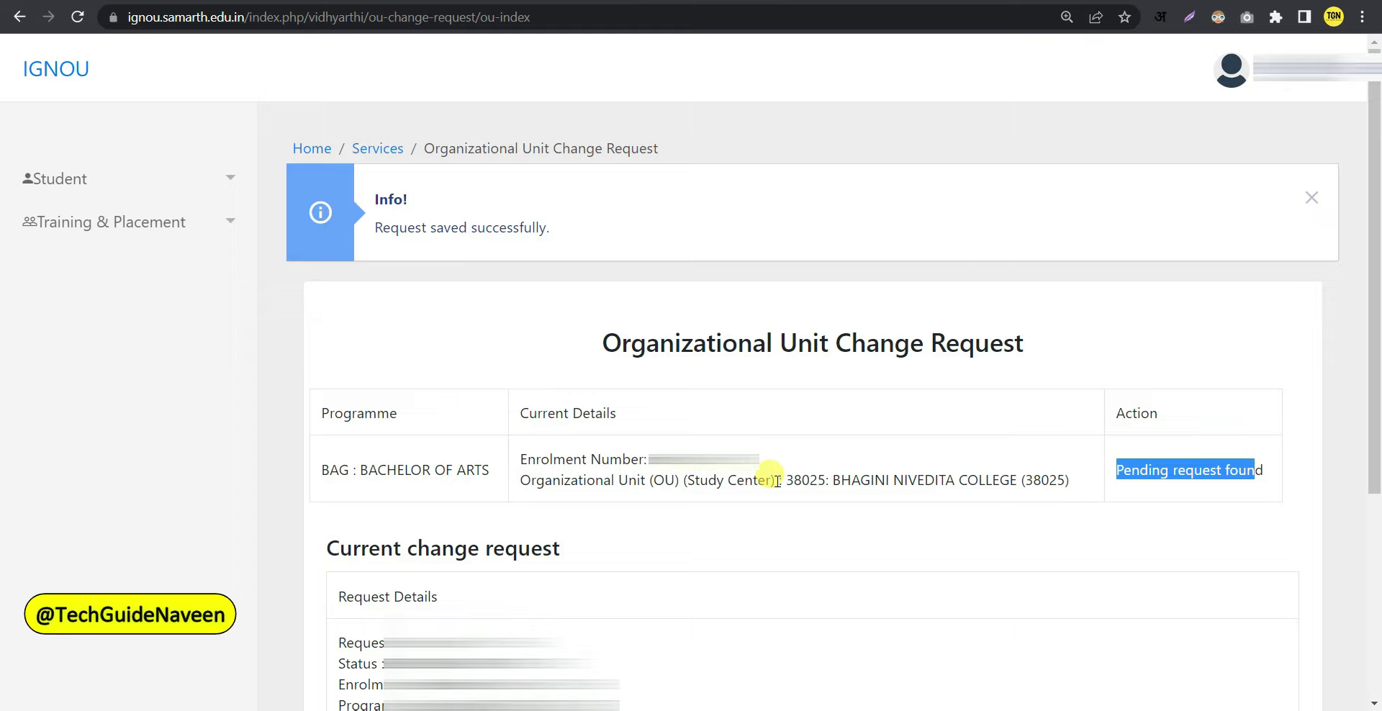
left_click(1159, 483)
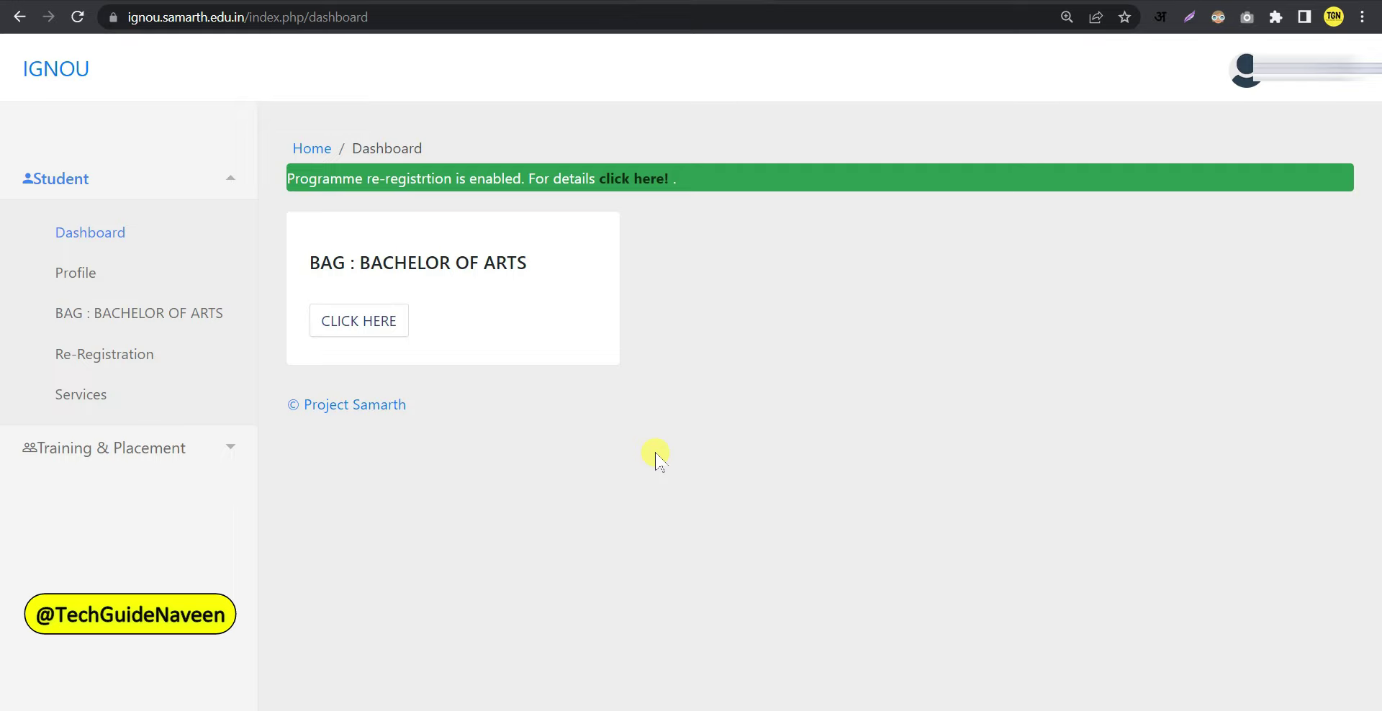
Reopen the Study Centre change request service from the services page and check the submitted request's status.
left_click(105, 396)
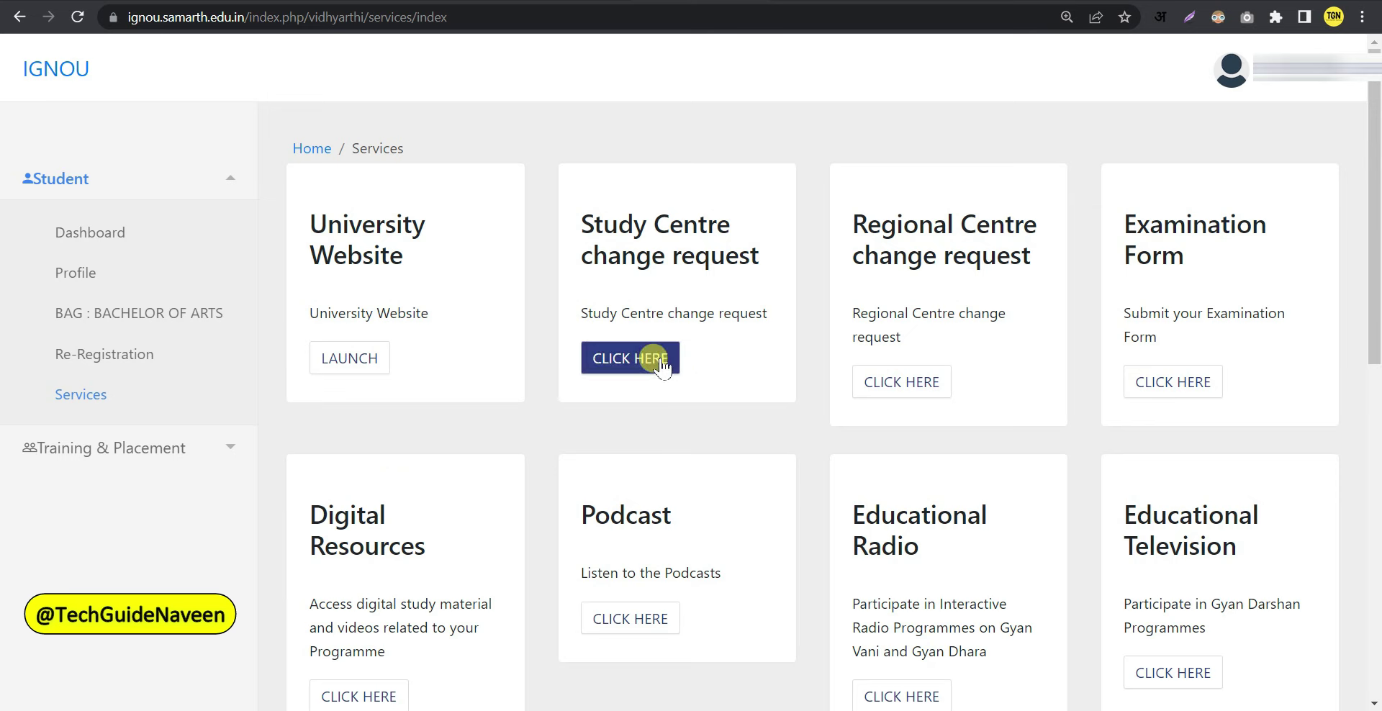
left_click(662, 363)
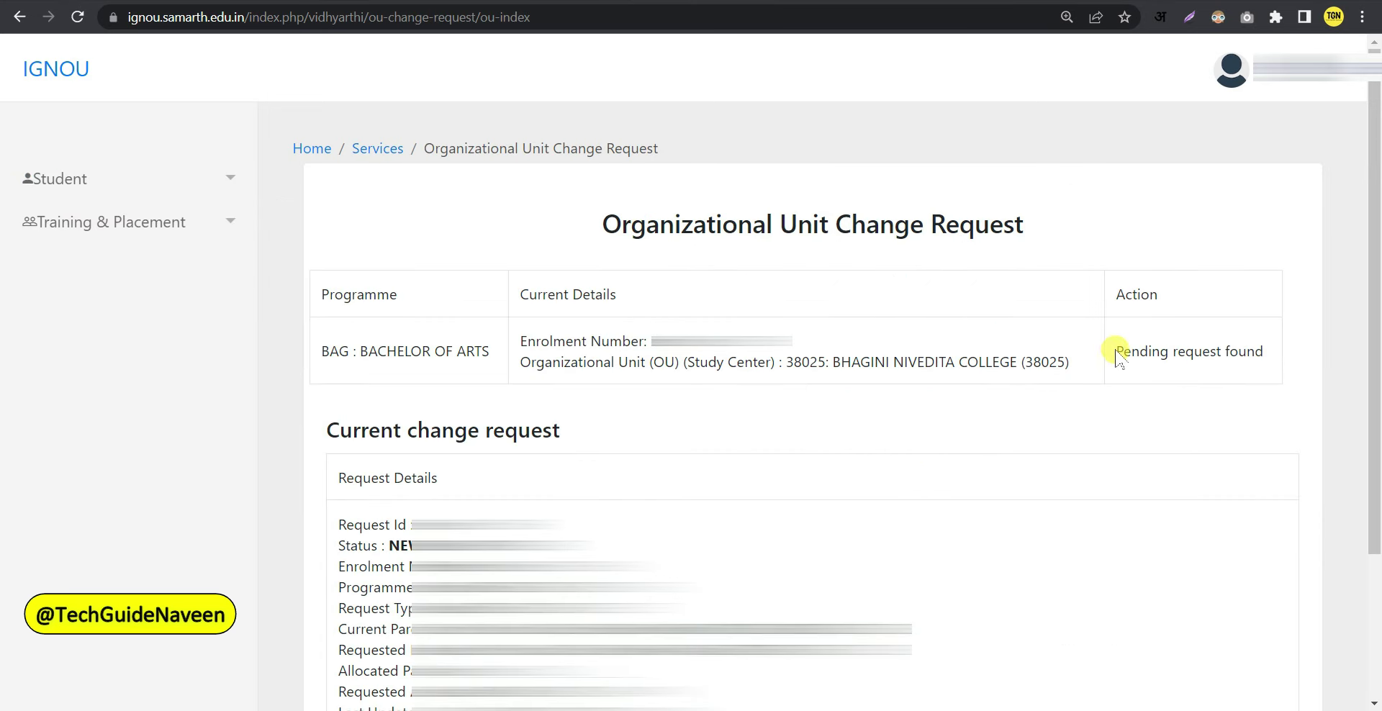
left_click_drag(1122, 349, 1263, 353)
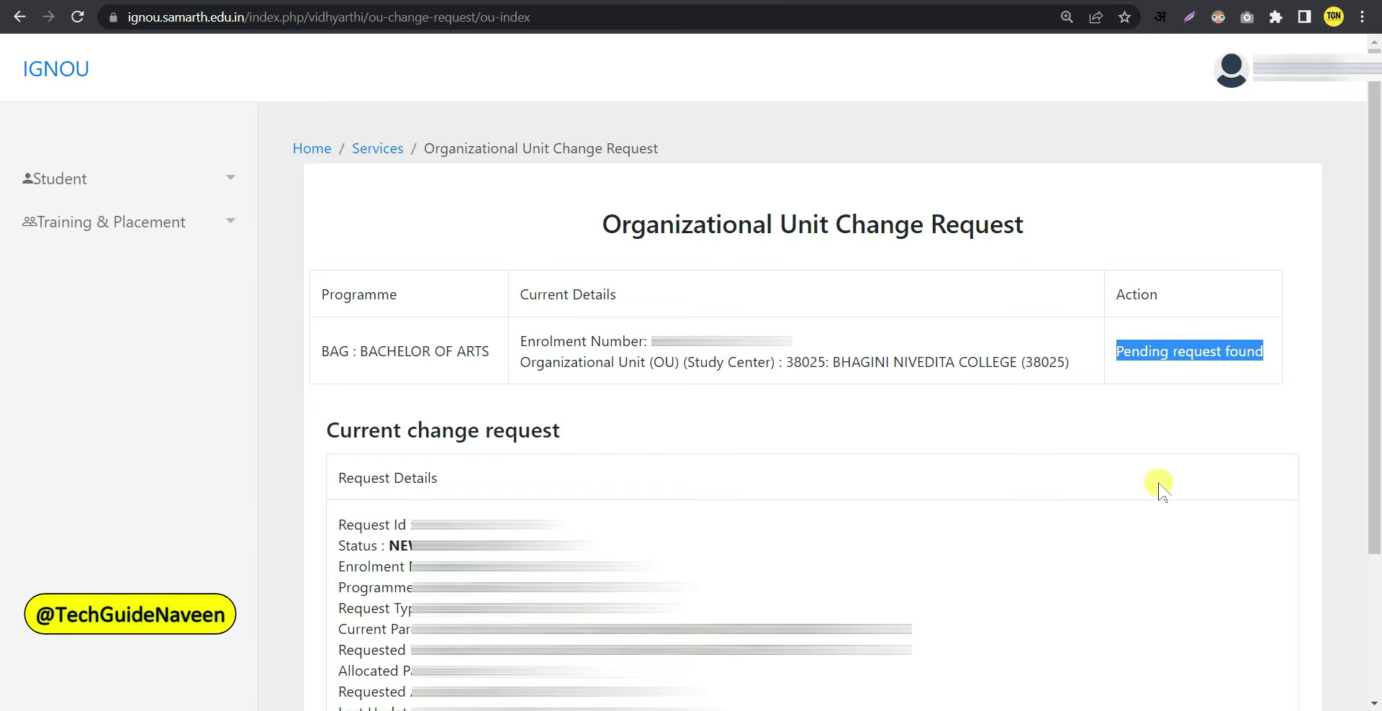
Cancel the pending study center change request for the BAG : BACHELOR OF ARTS programme and confirm the cancellation.
left_click(948, 548)
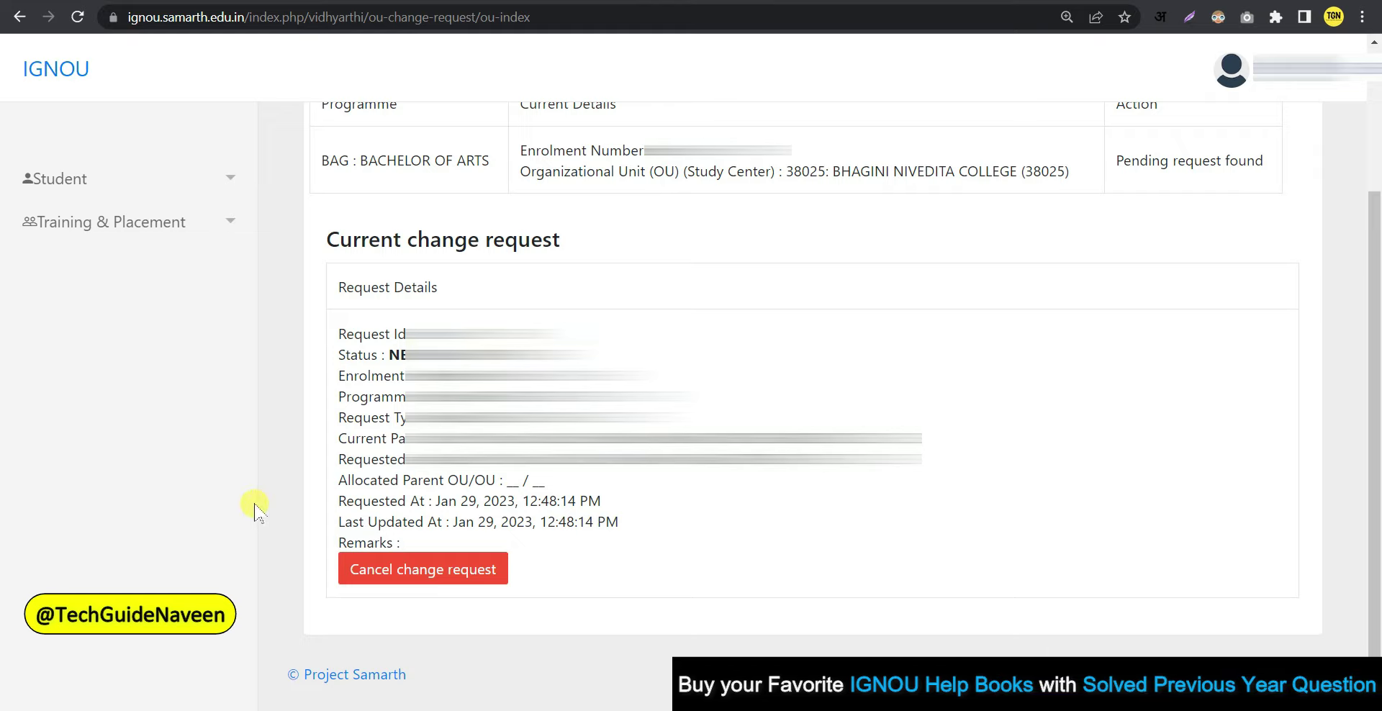
left_click(442, 581)
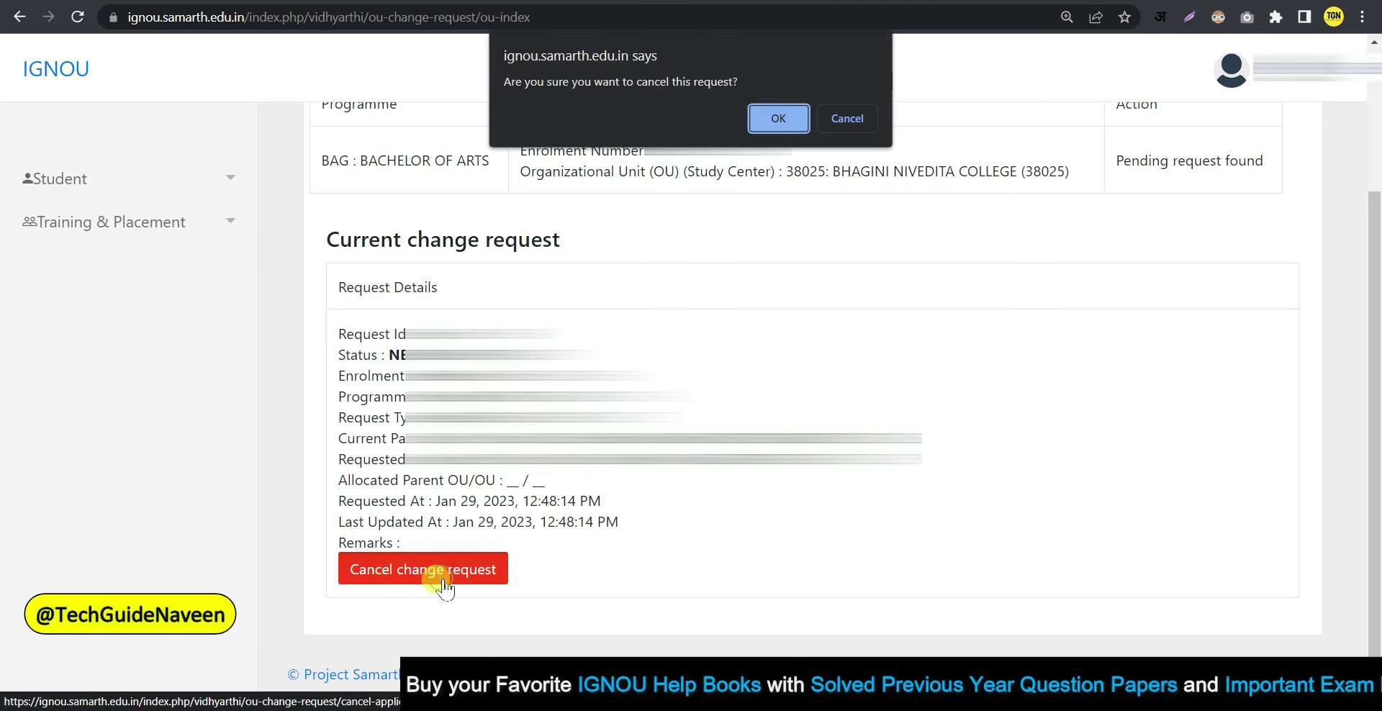
left_click(770, 121)
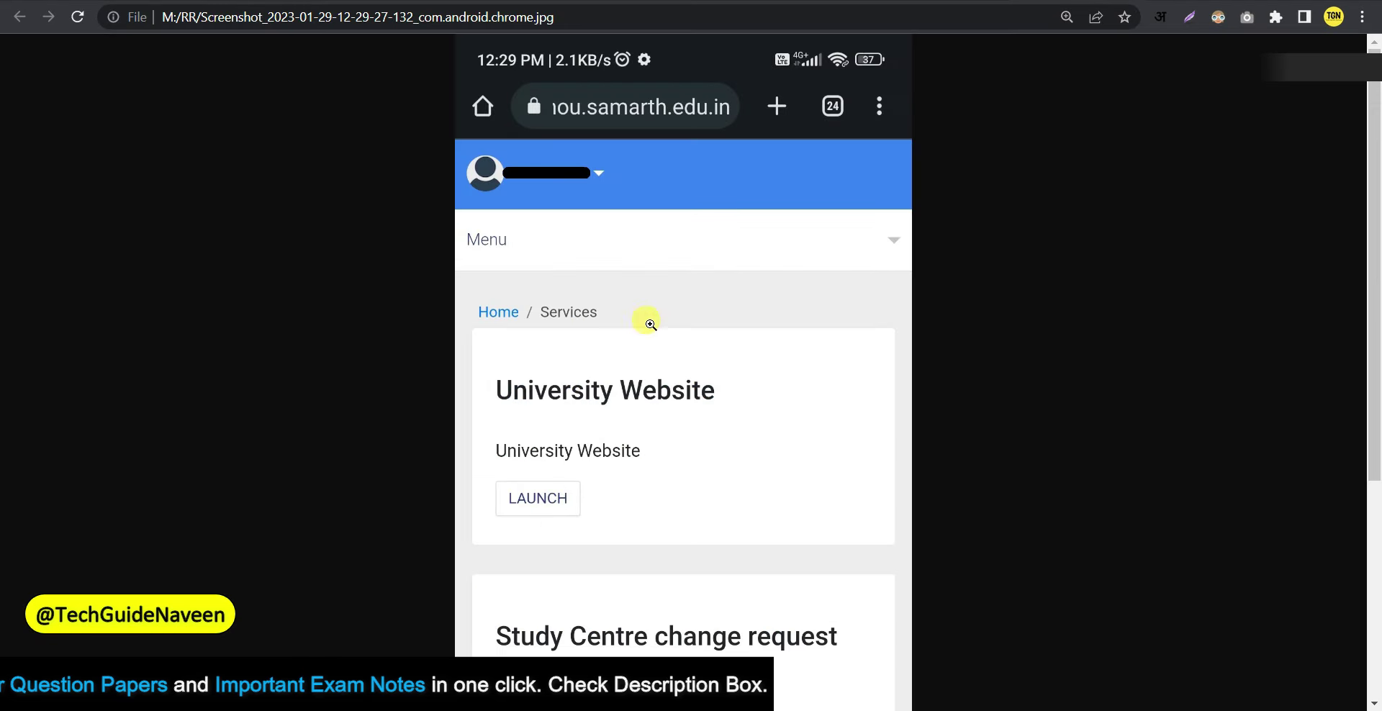
Look through the services in the mobile portal screenshot down to the Study Centre change request entry.
scroll(655, 509, "down", 4)
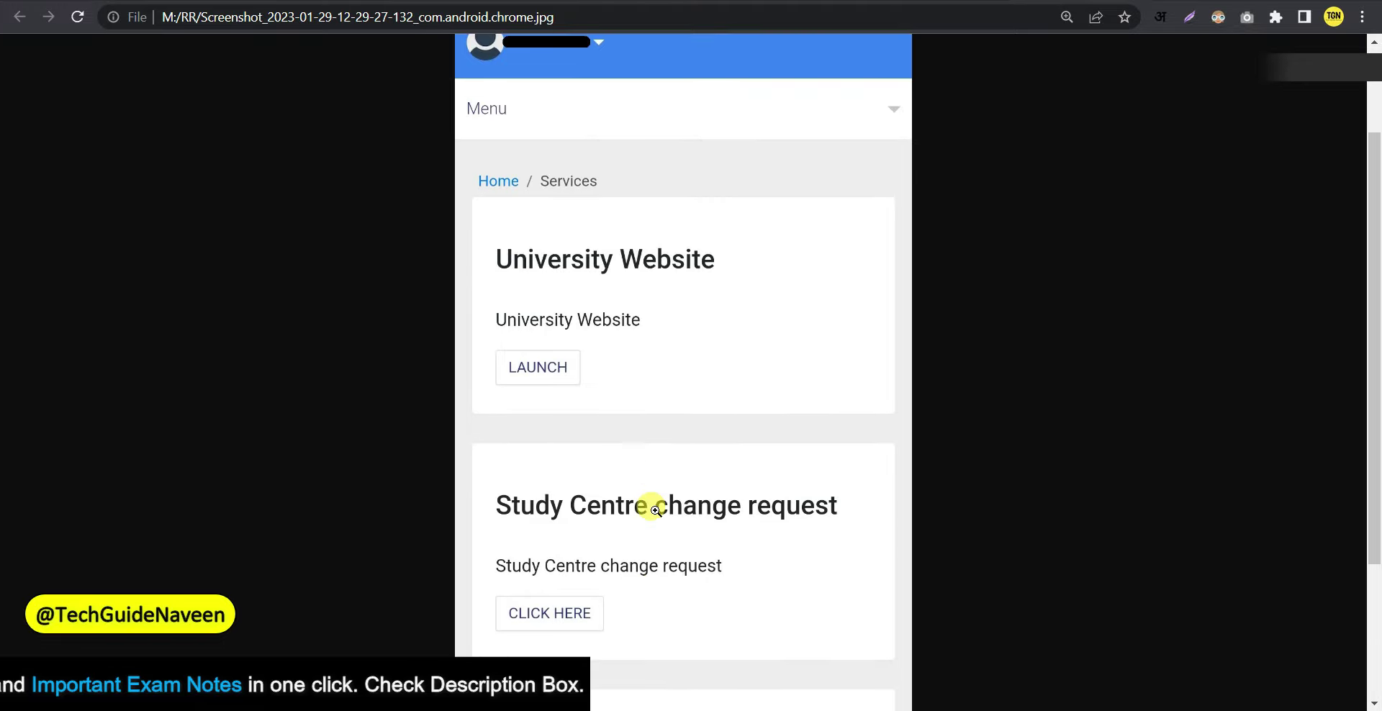
scroll(655, 509, "down", 1)
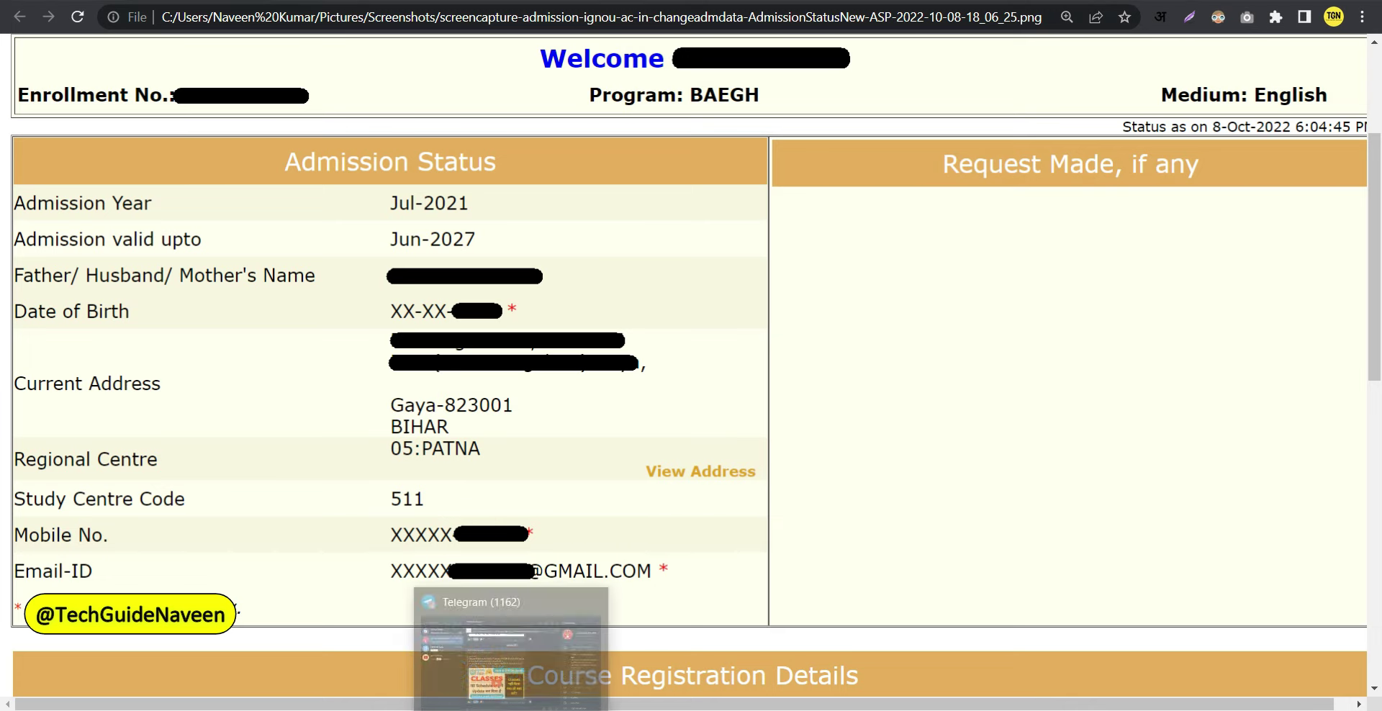
Switch to the Telegram window to view the channel's latest posts.
left_click(508, 647)
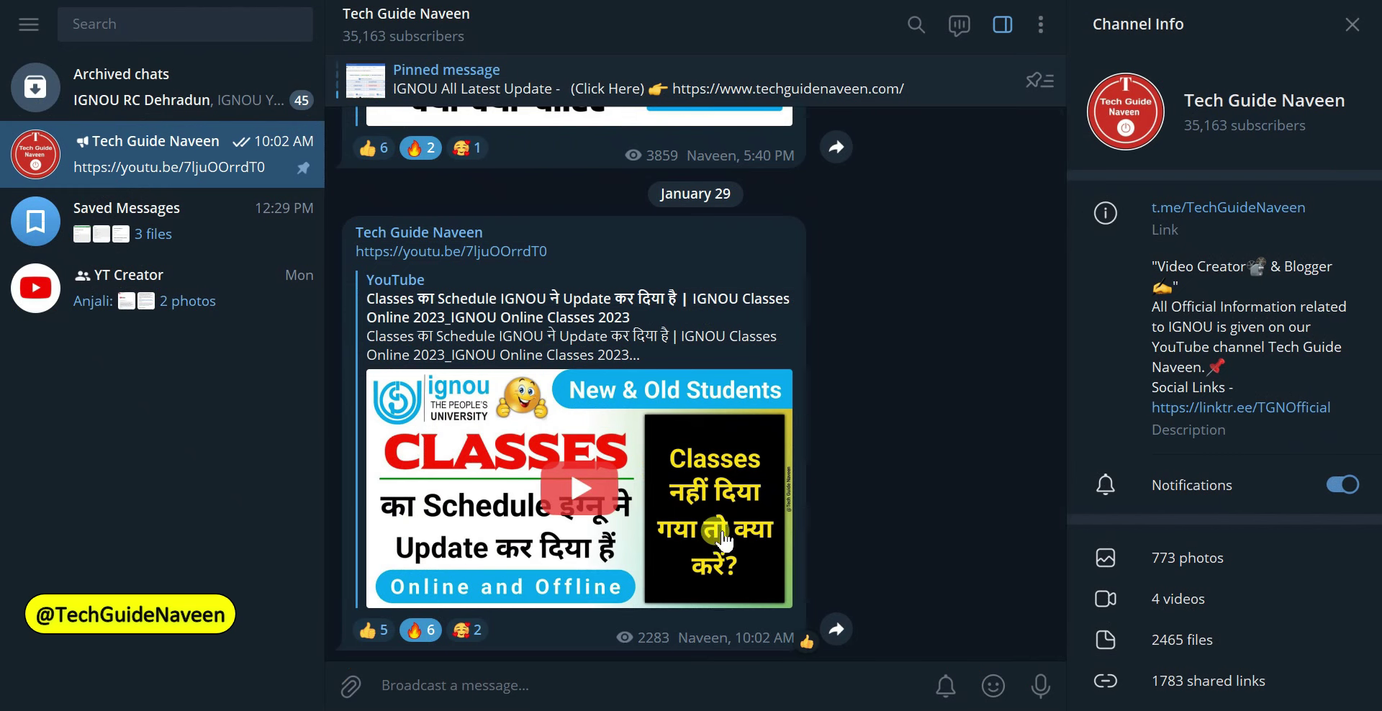